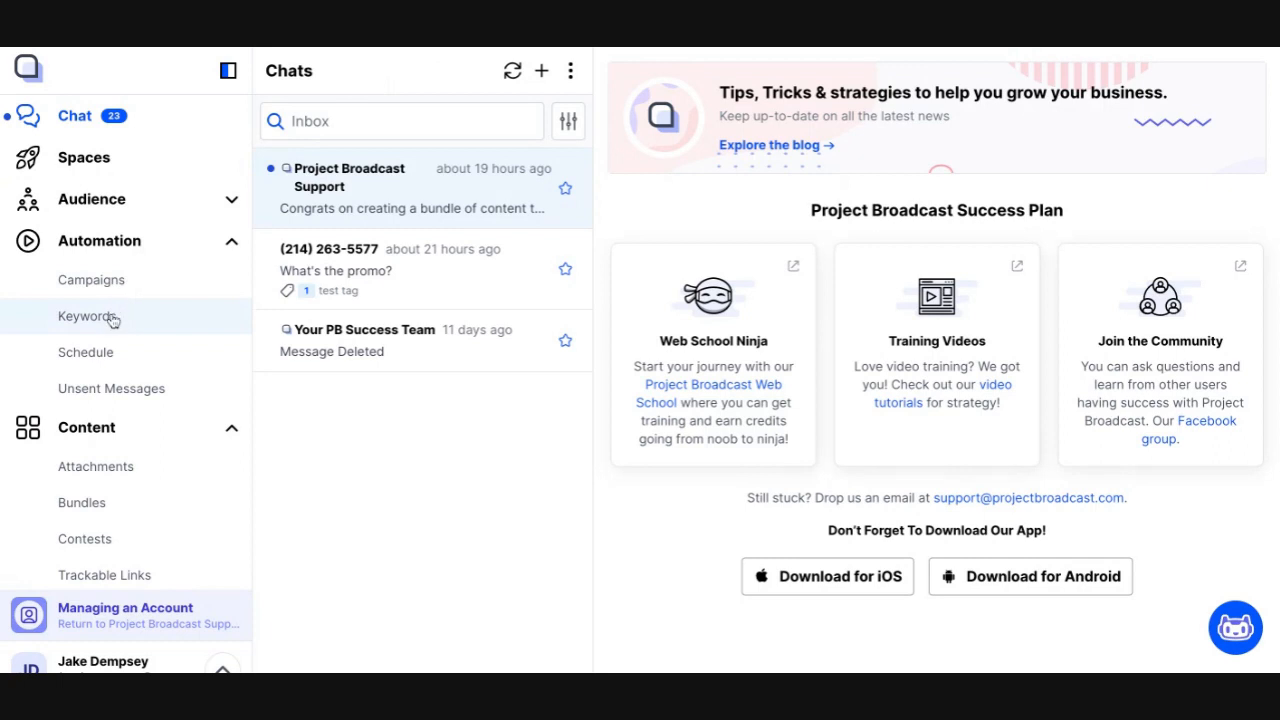
Create a new automation keyword named vip
{"action": "left_click", "coordinate": [113, 319]}
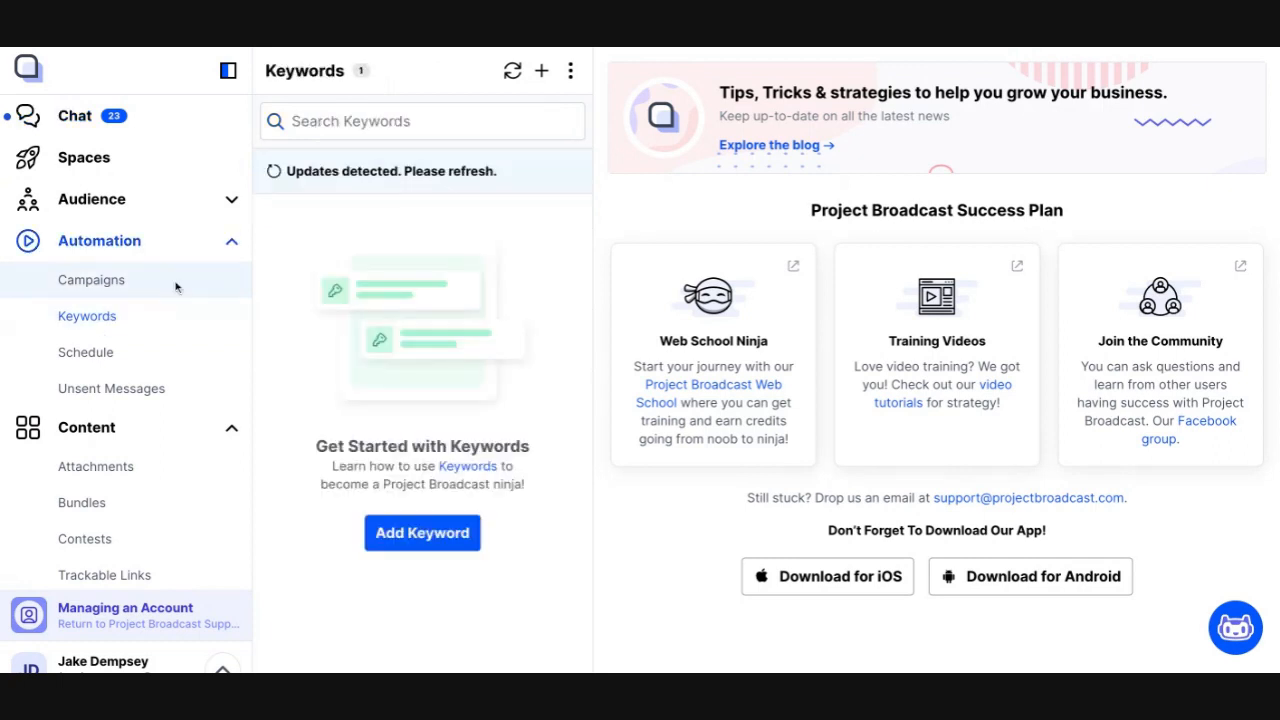
{"action": "left_click", "coordinate": [513, 80]}
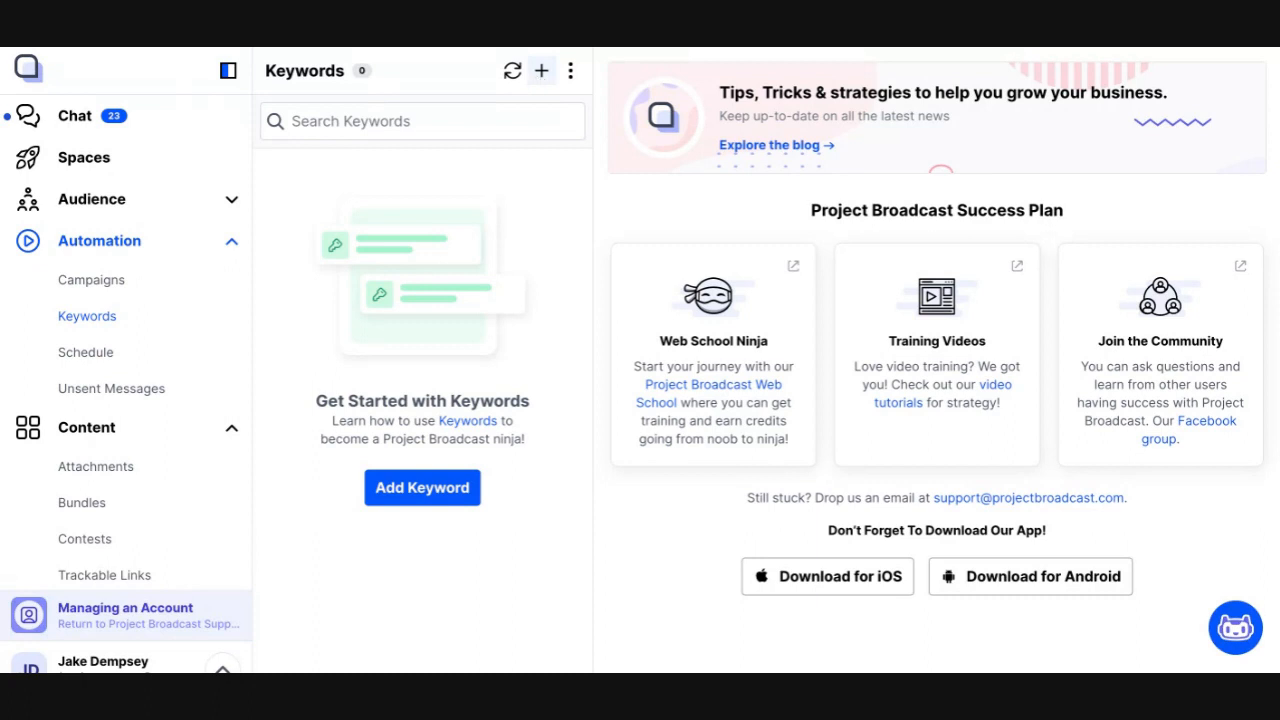
{"action": "left_click", "coordinate": [541, 70]}
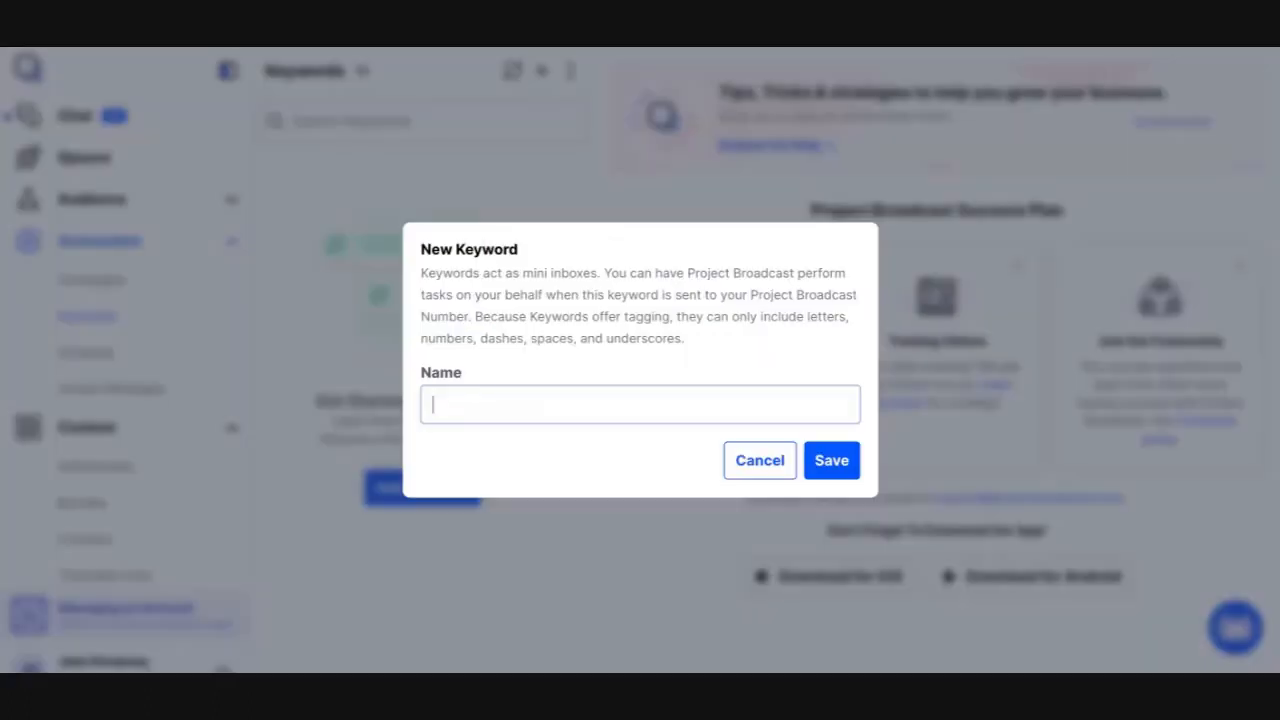
{"action": "type", "text": "vid"}
{"action": "key", "text": "BackSpace"}
{"action": "key", "text": "BackSpace"}
{"action": "type", "text": "ip"}
{"action": "left_click", "coordinate": [834, 464]}
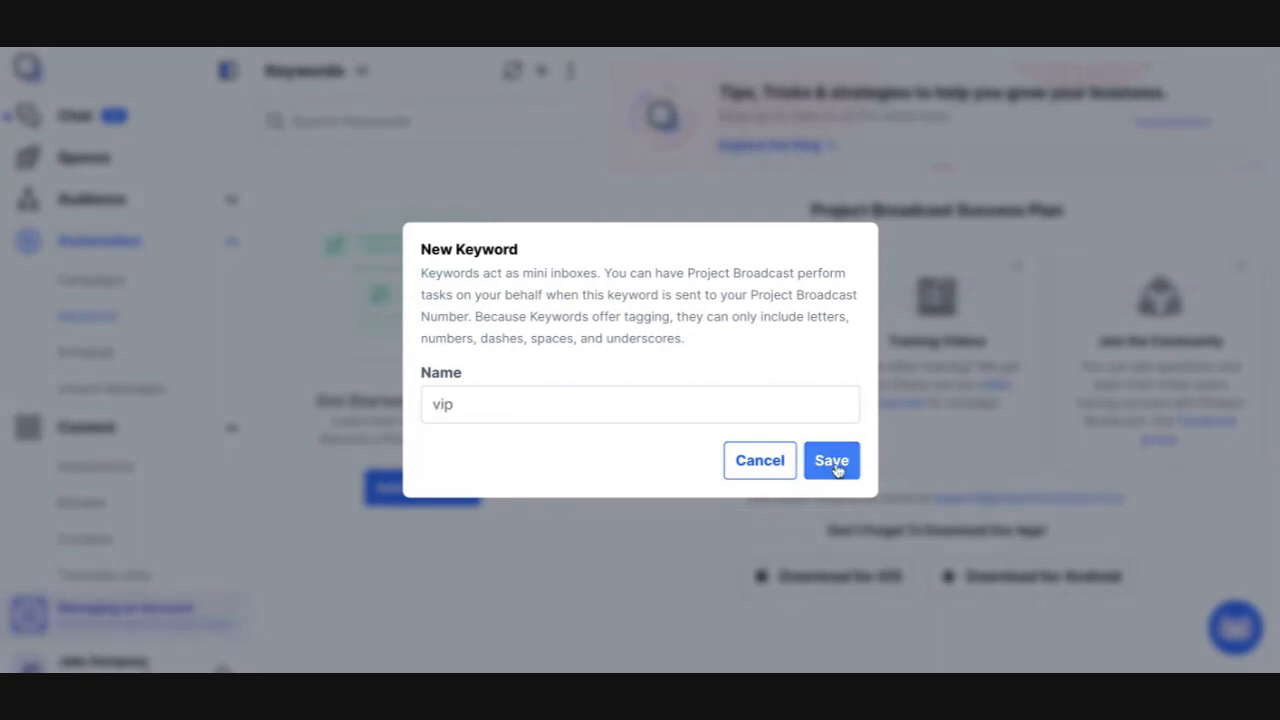
Scroll through the vip keyword's settings to review its campaign, space, QR code and reply options
{"action": "left_click", "coordinate": [514, 78]}
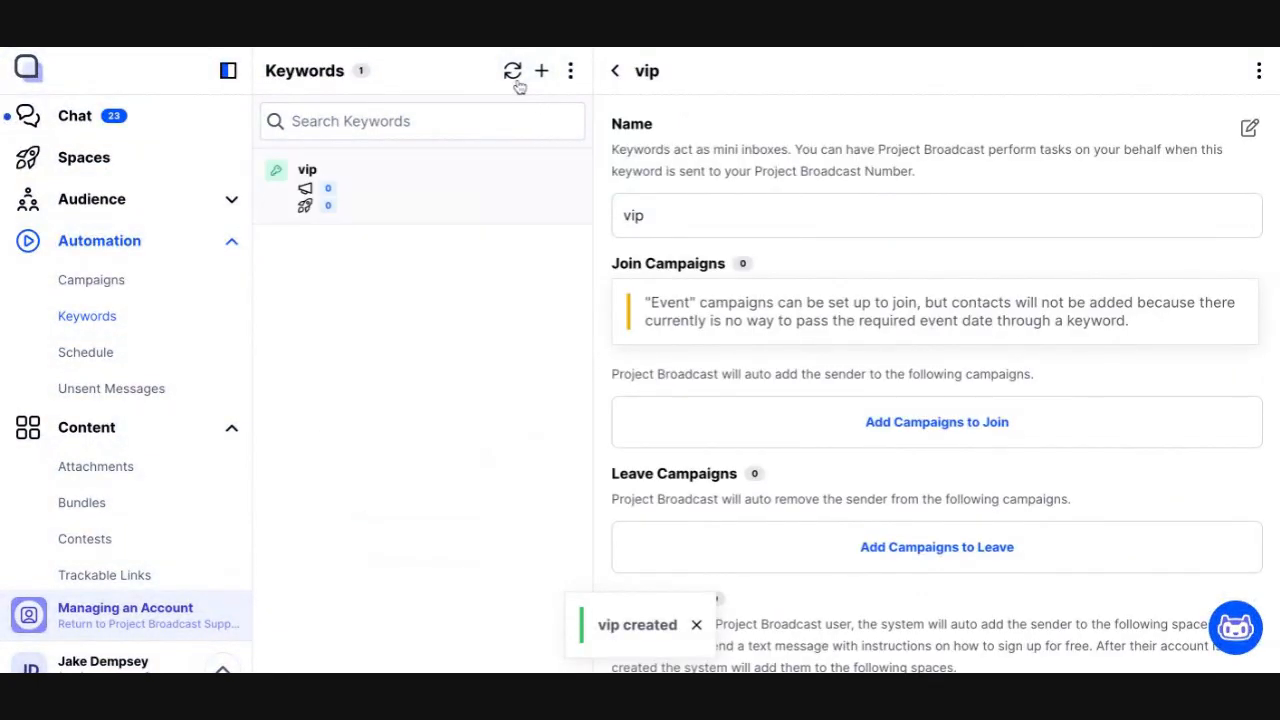
{"action": "scroll", "coordinate": [739, 306], "scroll_direction": "down", "scroll_amount": 2}
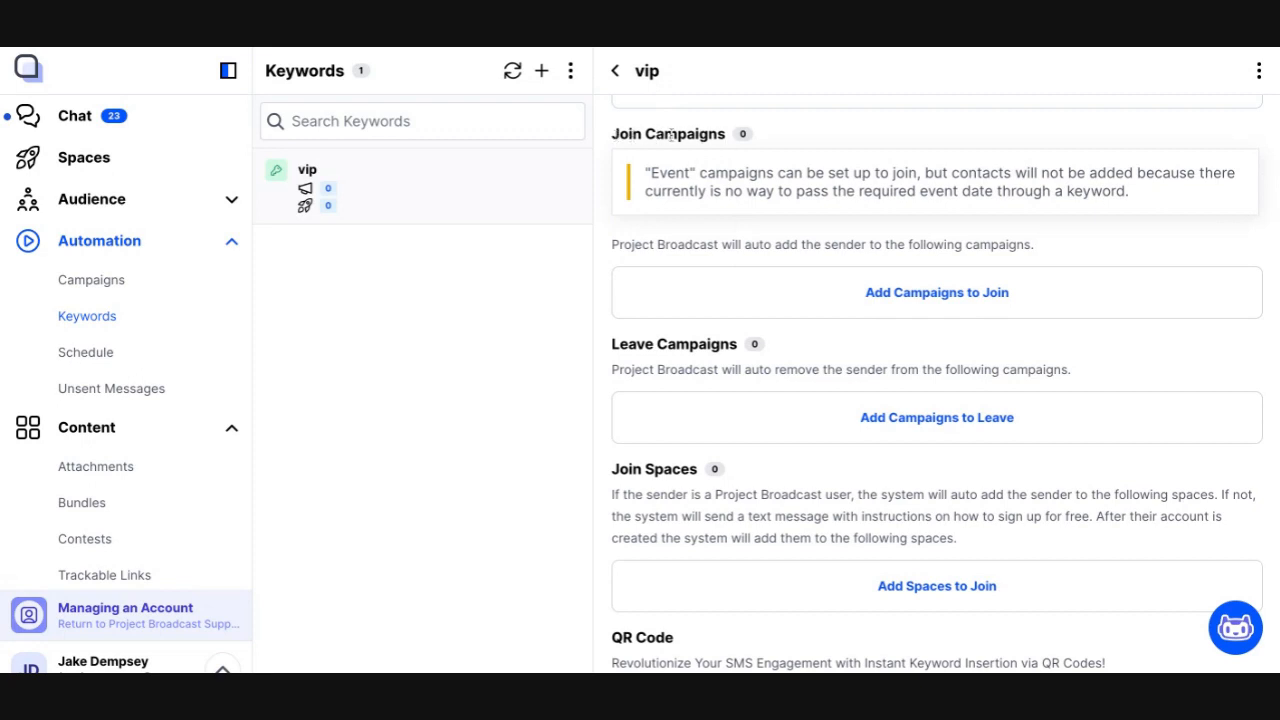
{"action": "triple_click", "coordinate": [612, 343]}
{"action": "left_click", "coordinate": [723, 347]}
{"action": "scroll", "coordinate": [720, 386], "scroll_direction": "down", "scroll_amount": 1}
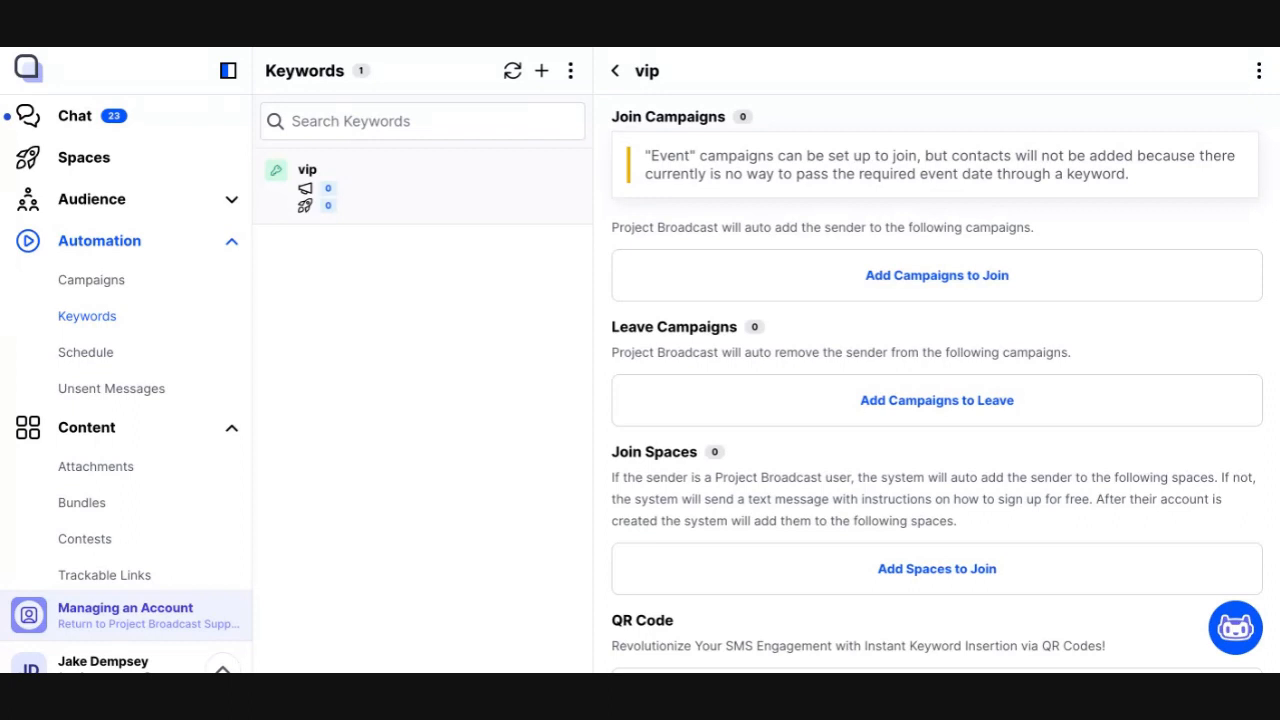
{"action": "scroll", "coordinate": [688, 270], "scroll_direction": "down", "scroll_amount": 2}
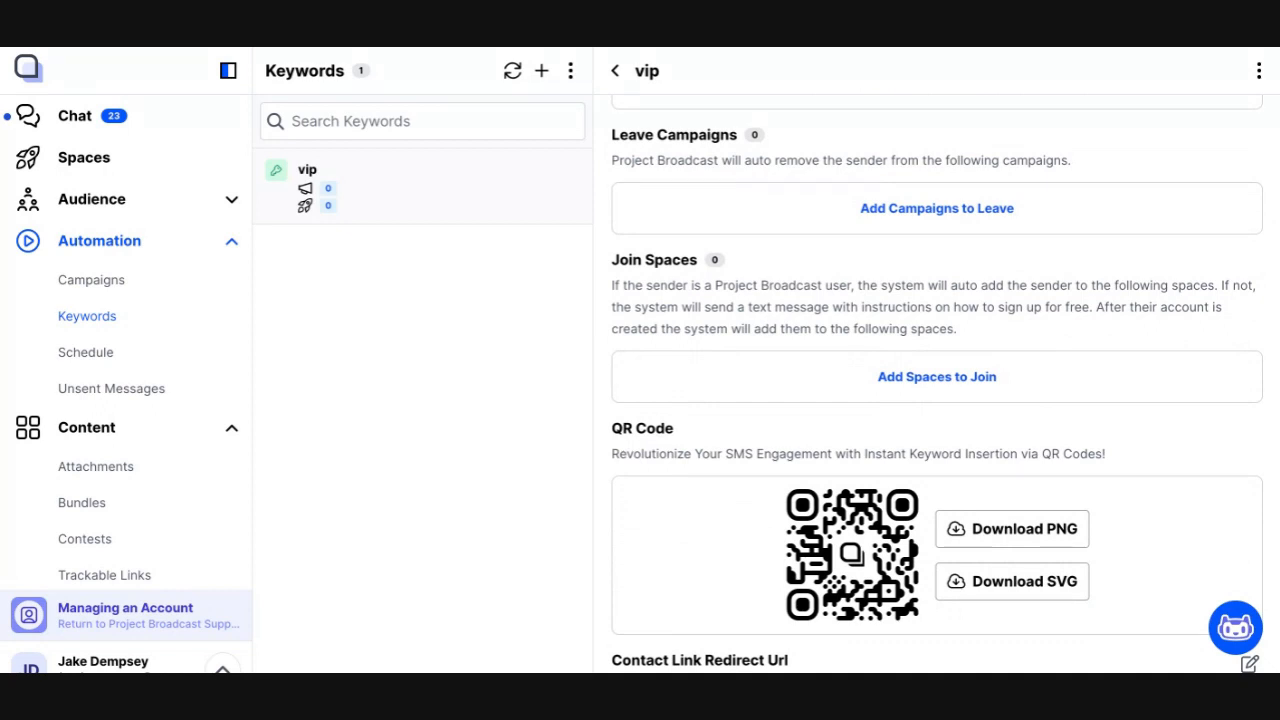
{"action": "scroll", "coordinate": [766, 263], "scroll_direction": "down", "scroll_amount": 3}
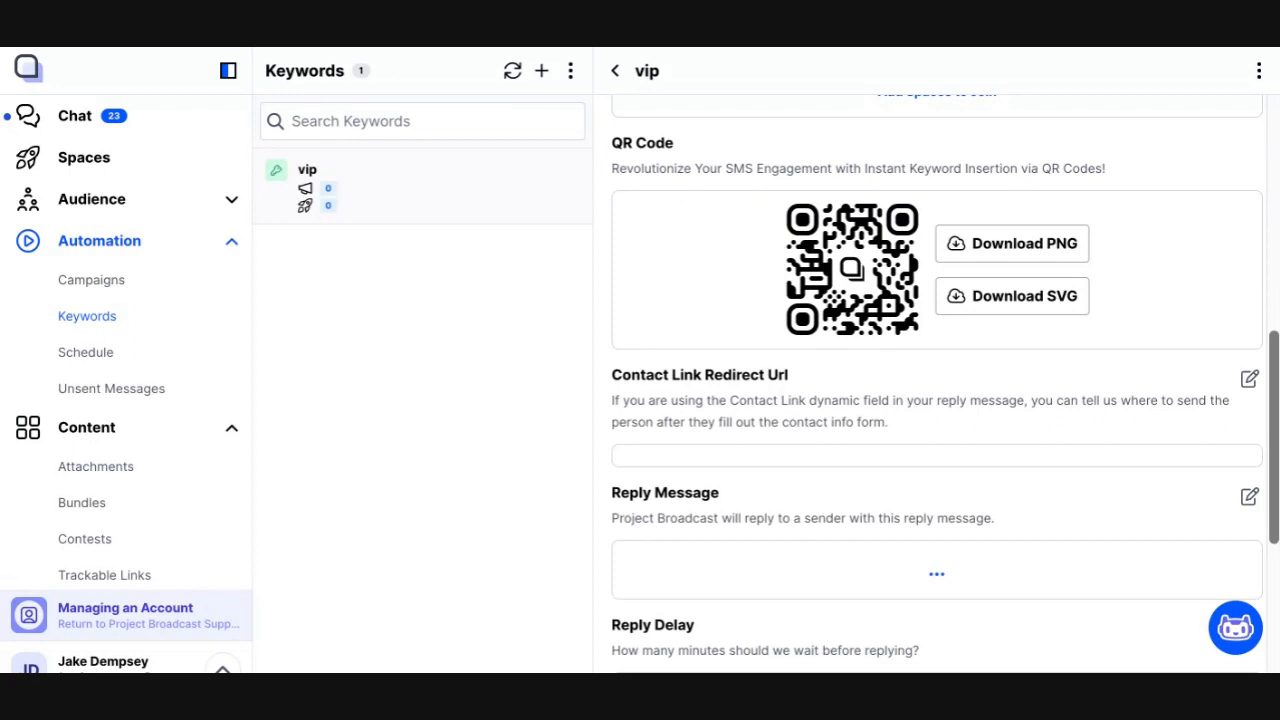
{"action": "scroll", "coordinate": [797, 280], "scroll_direction": "down", "scroll_amount": 3}
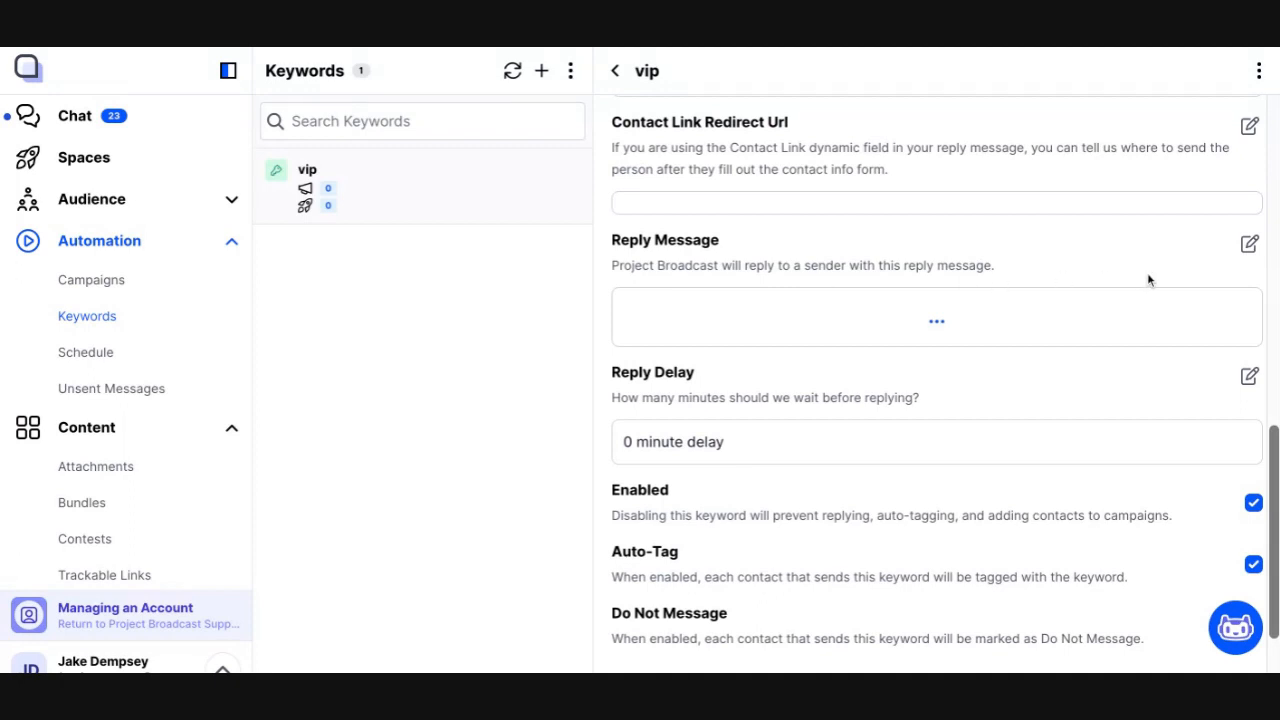
Write the reply message 'Thanks so much for joining my VIP club! Anytime I have got something awesome to share, you'll be the first to know!'
{"action": "left_click", "coordinate": [1249, 245]}
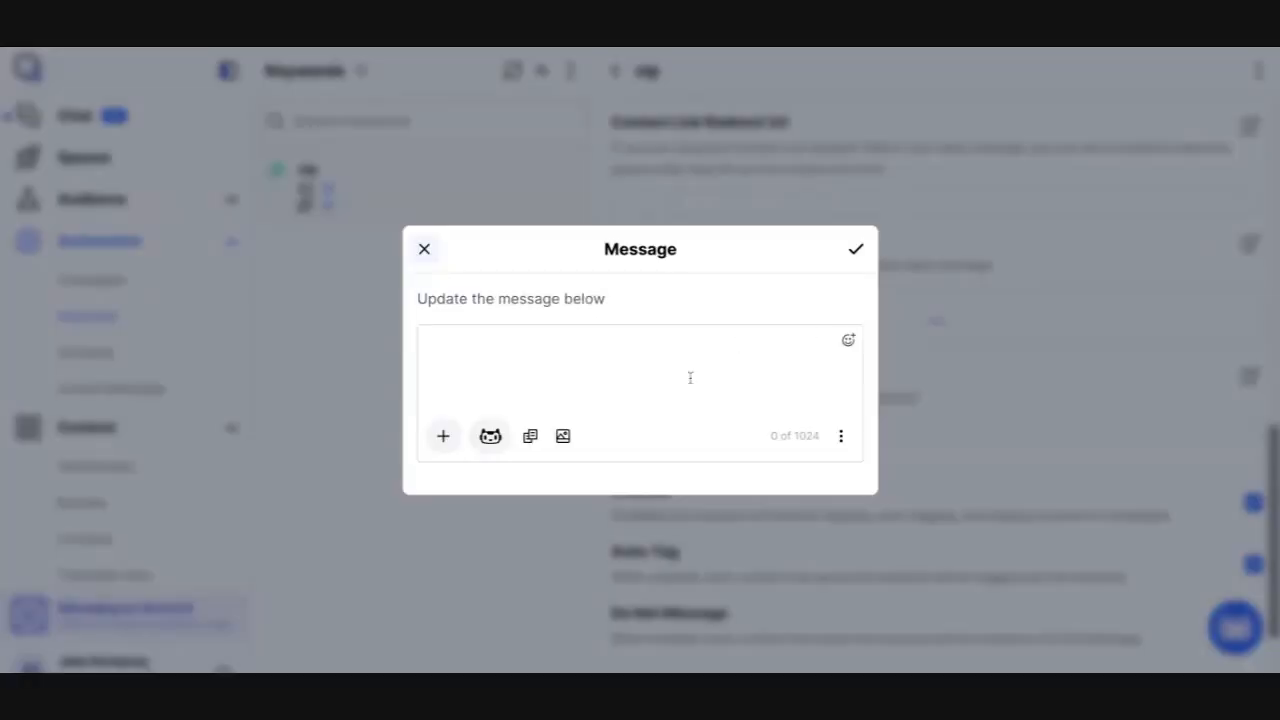
{"action": "left_click", "coordinate": [661, 380]}
{"action": "type", "text": "Thanks so "}
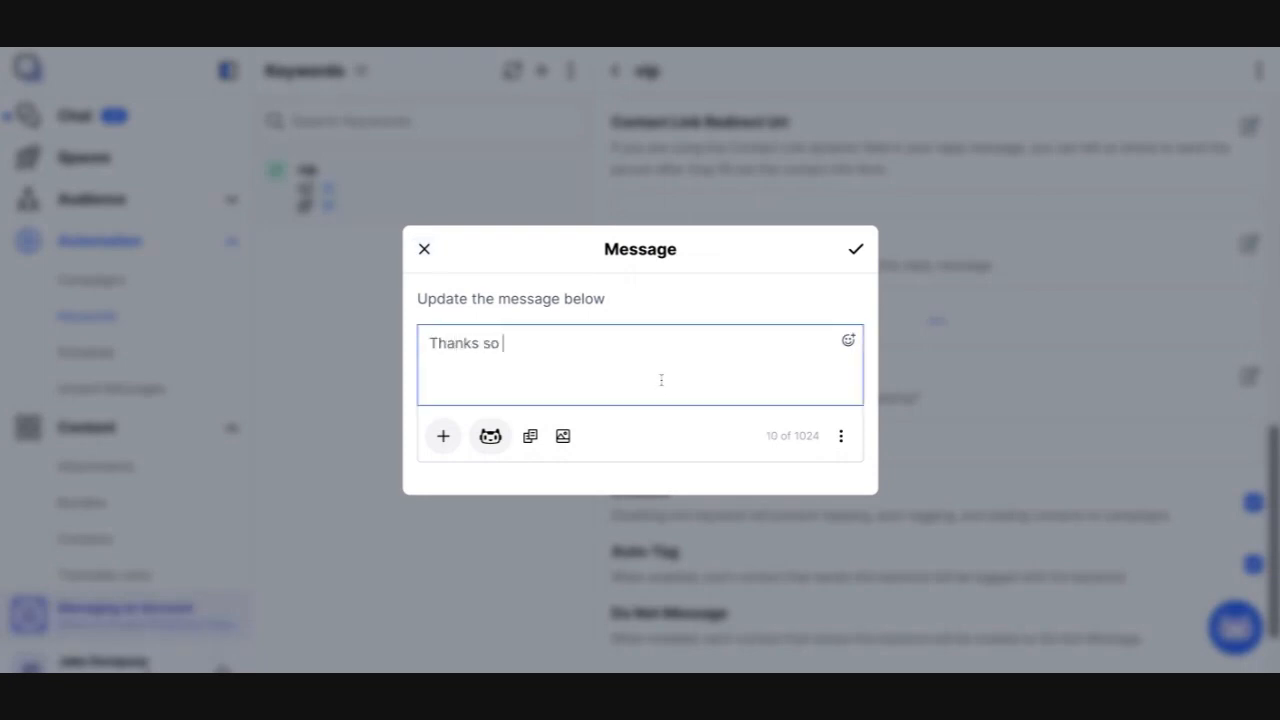
{"action": "type", "text": "much for joining my"}
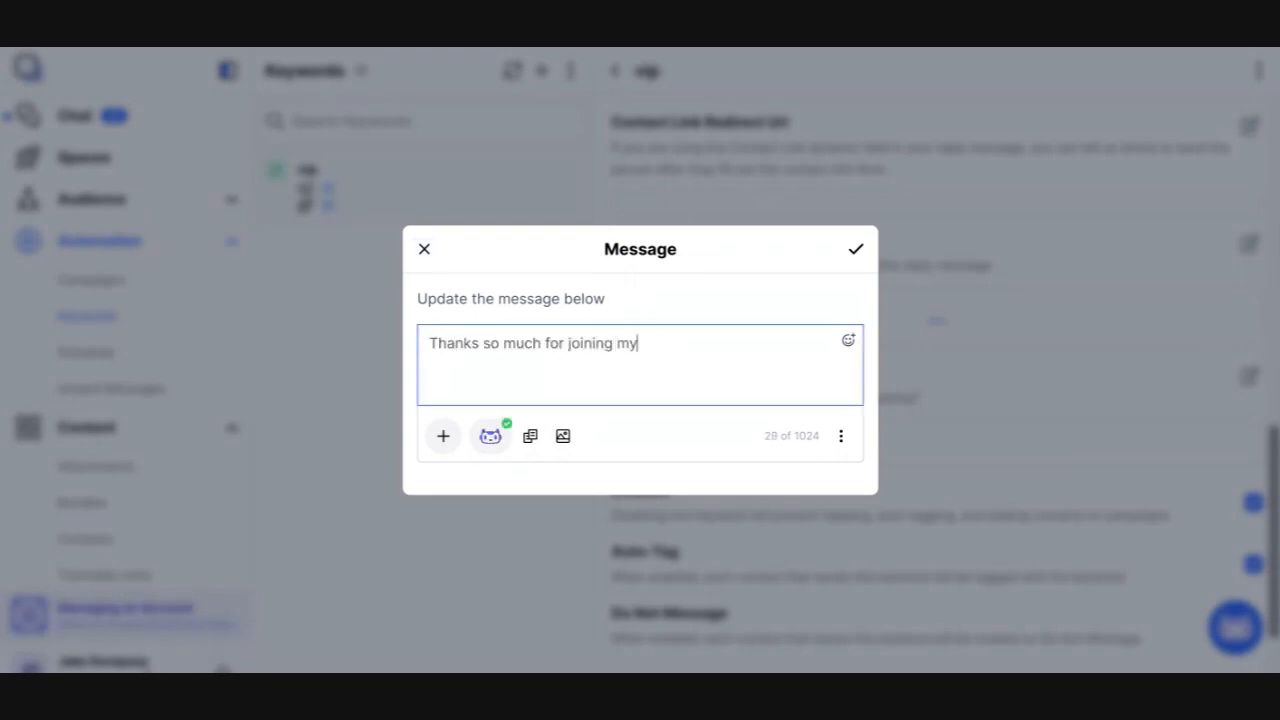
{"action": "type", "text": " VIP club! a"}
{"action": "key", "text": "BackSpace"}
{"action": "type", "text": "Anytime I have "}
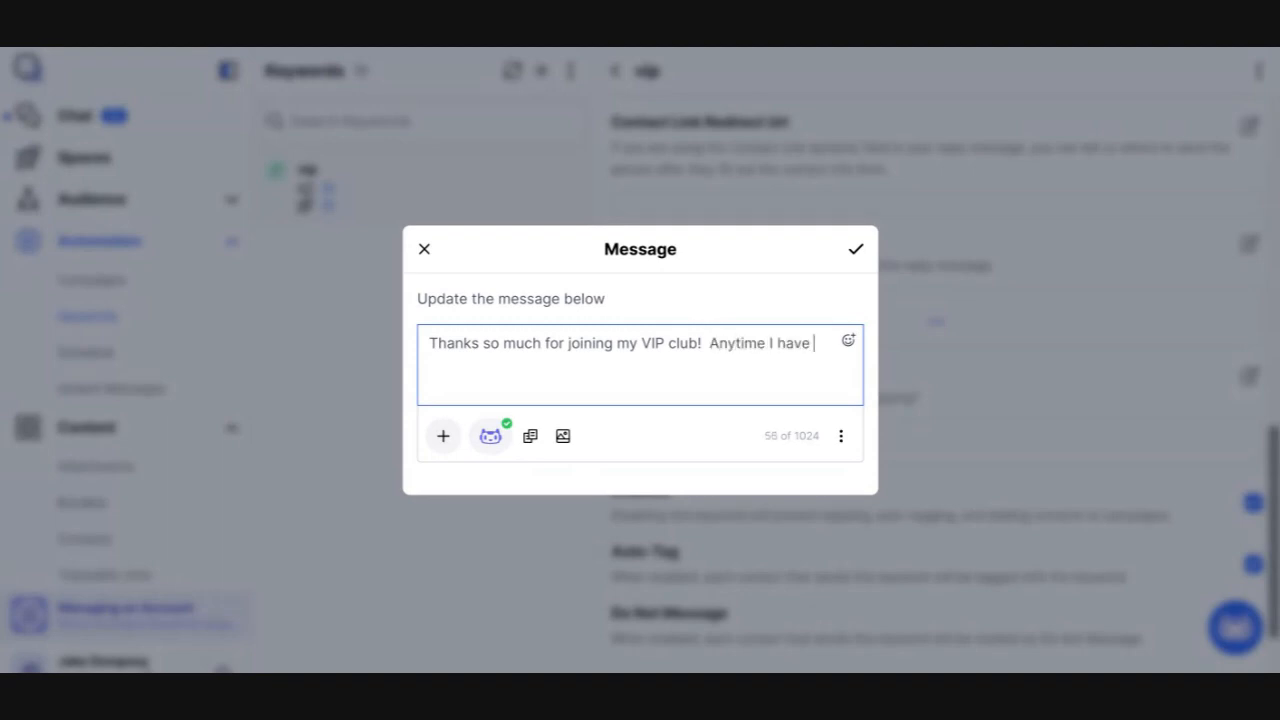
{"action": "type", "text": "got something a"}
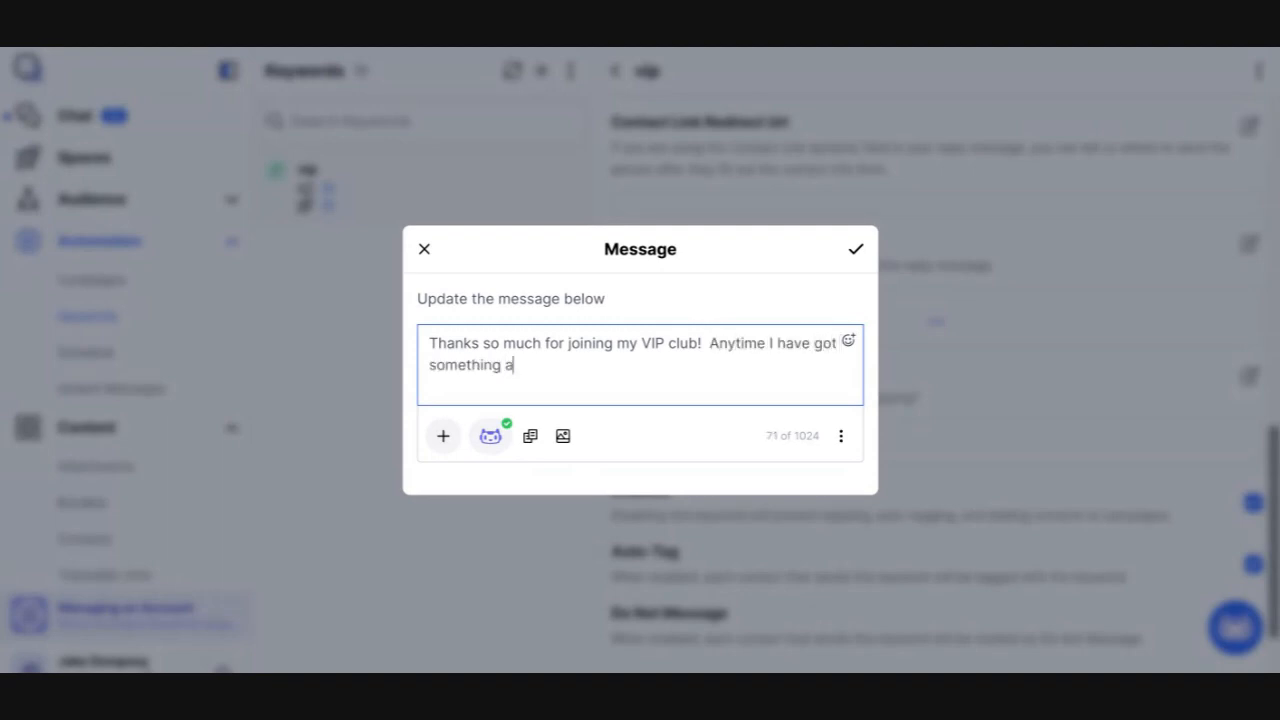
{"action": "type", "text": "wesome to share, you'll be the fir"}
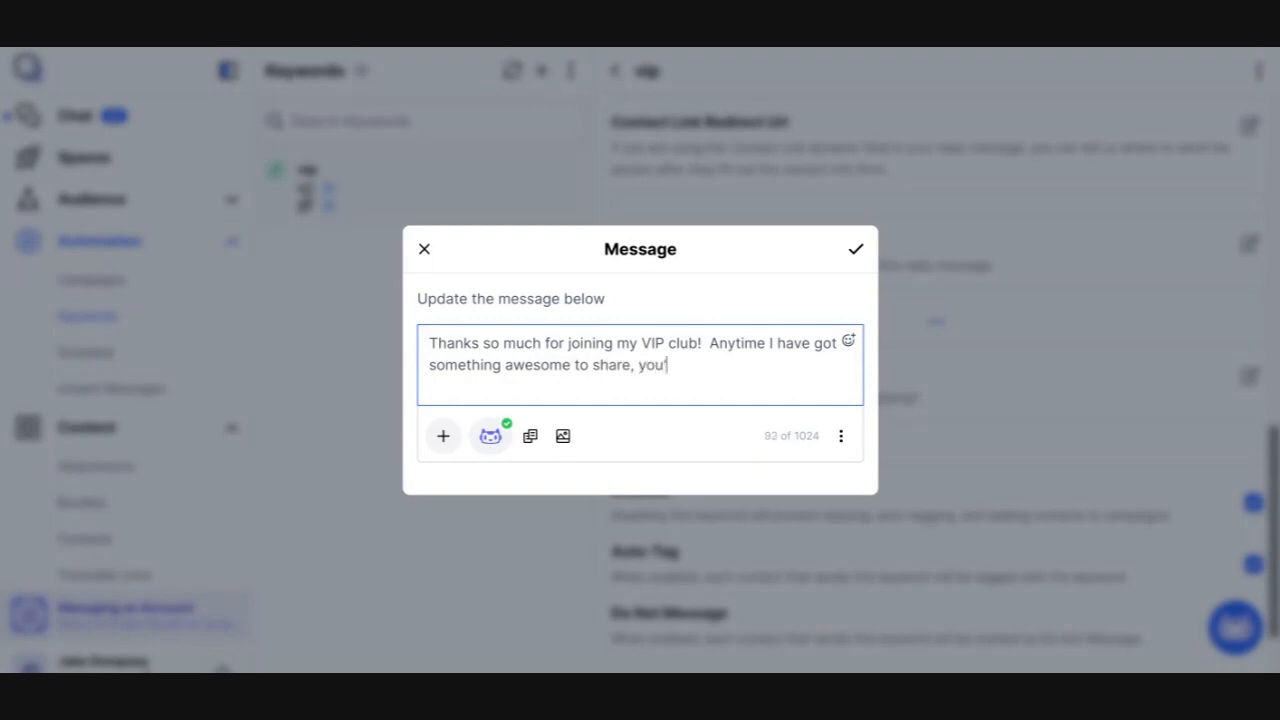
{"action": "type", "text": "st to know!"}
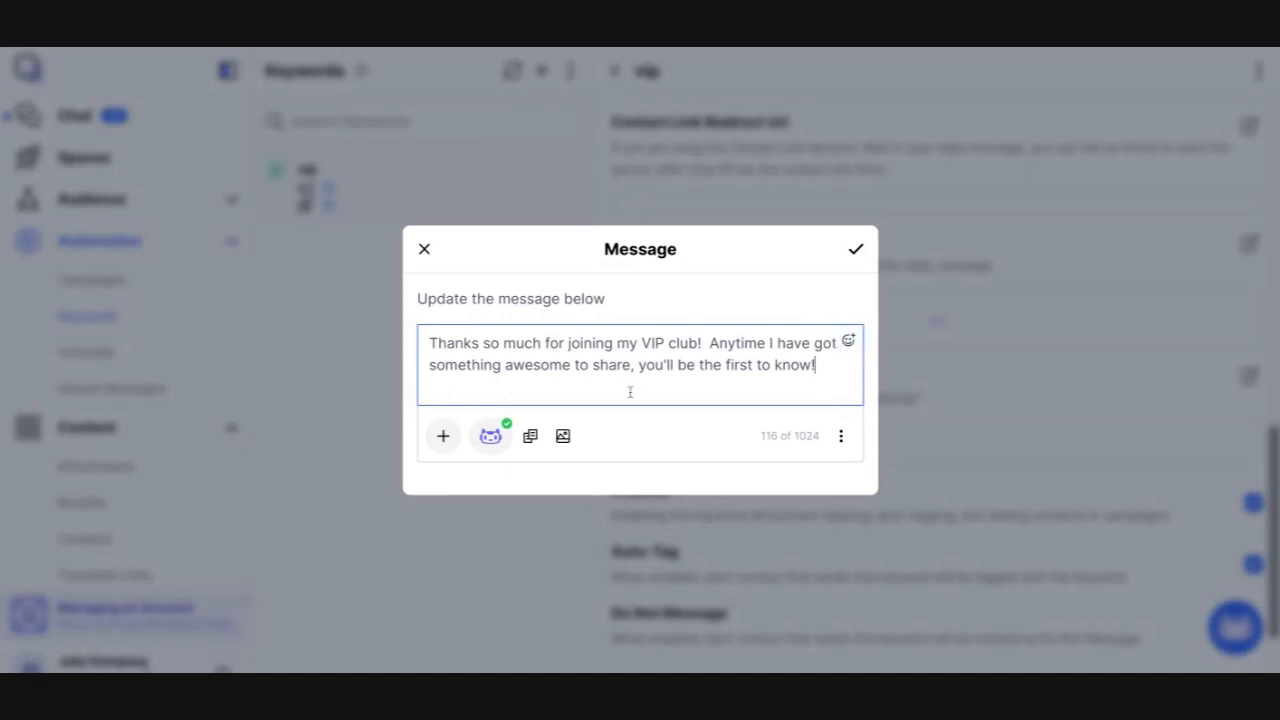
Prepend 'Hey, there its [your first name] with Project Broadcast.' to the start of the reply message
{"action": "left_click", "coordinate": [445, 439]}
{"action": "left_click", "coordinate": [678, 388]}
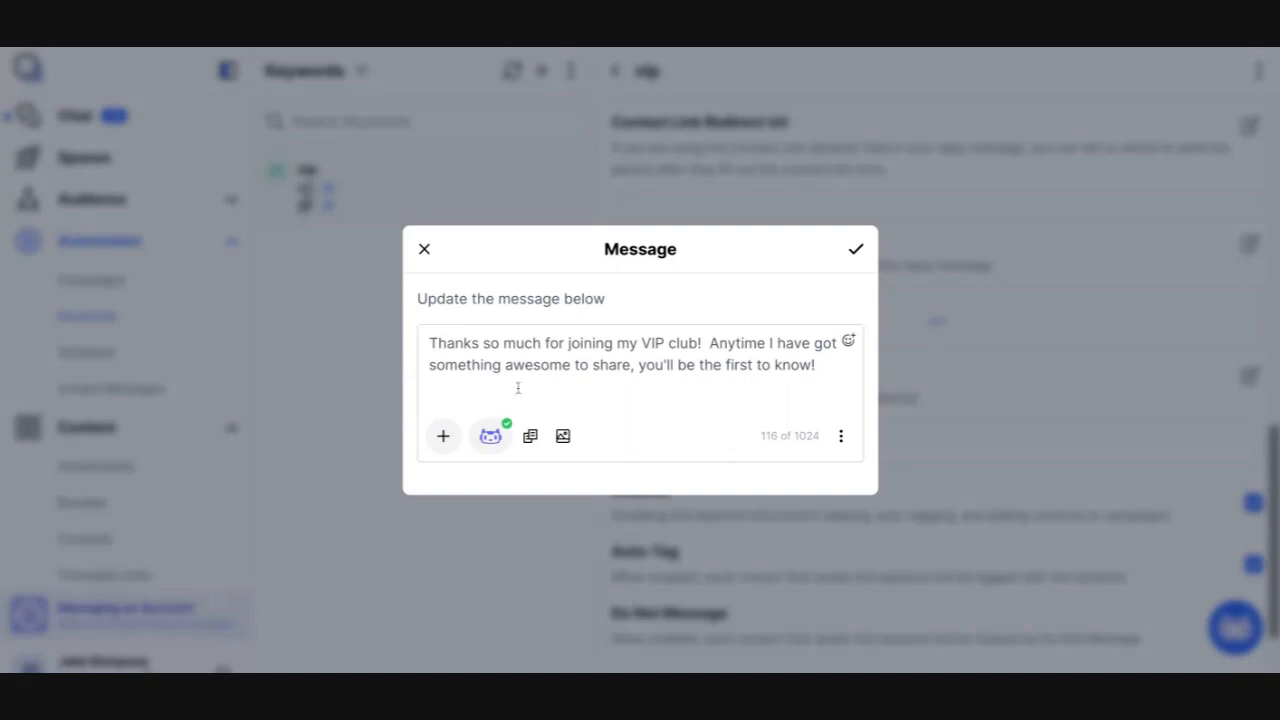
{"action": "left_click", "coordinate": [515, 343]}
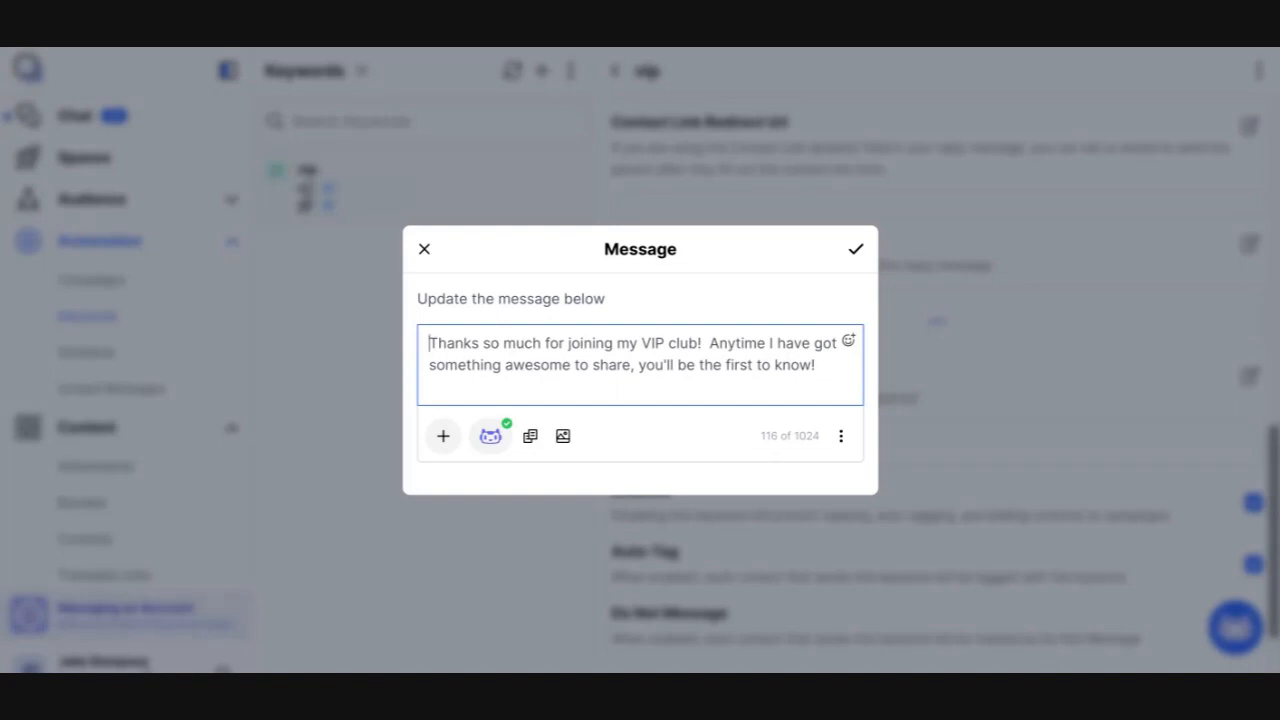
{"action": "type", "text": "they"}
{"action": "key", "text": "BackSpace"}
{"action": "key", "text": "BackSpace"}
{"action": "key", "text": "BackSpace"}
{"action": "key", "text": "BackSpace"}
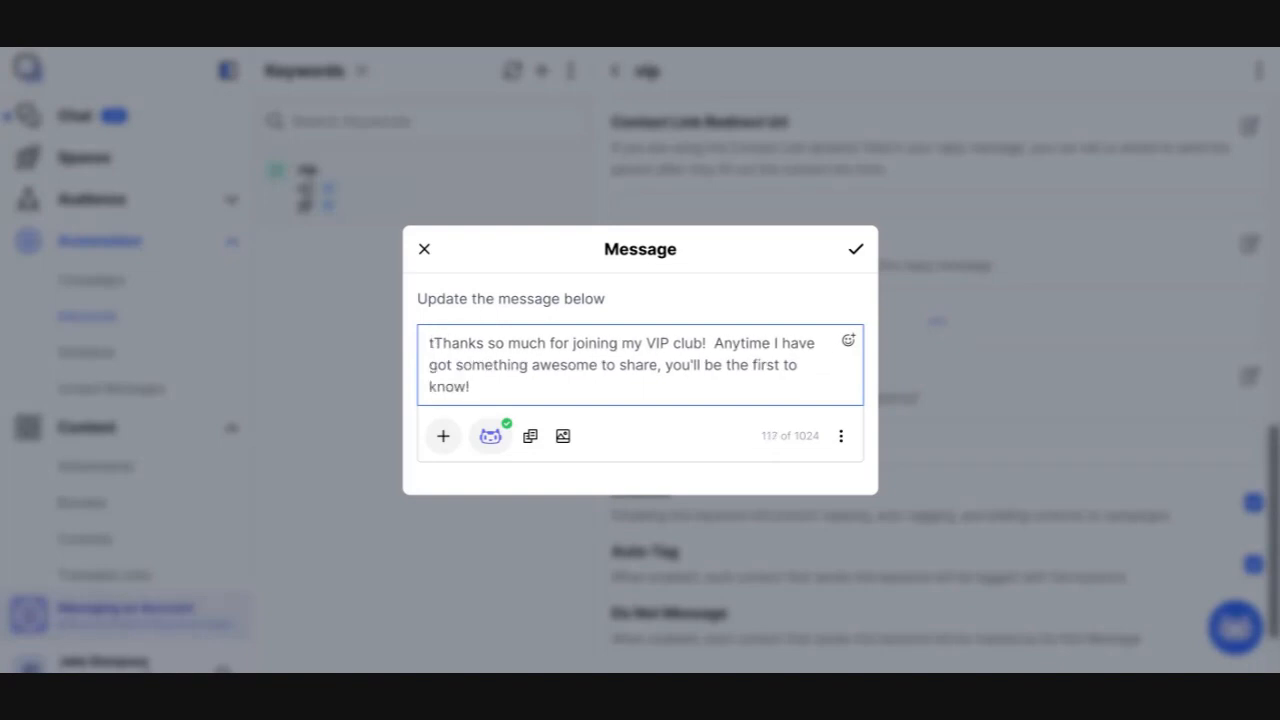
{"action": "type", "text": "H"}
{"action": "type", "text": "ey, there"}
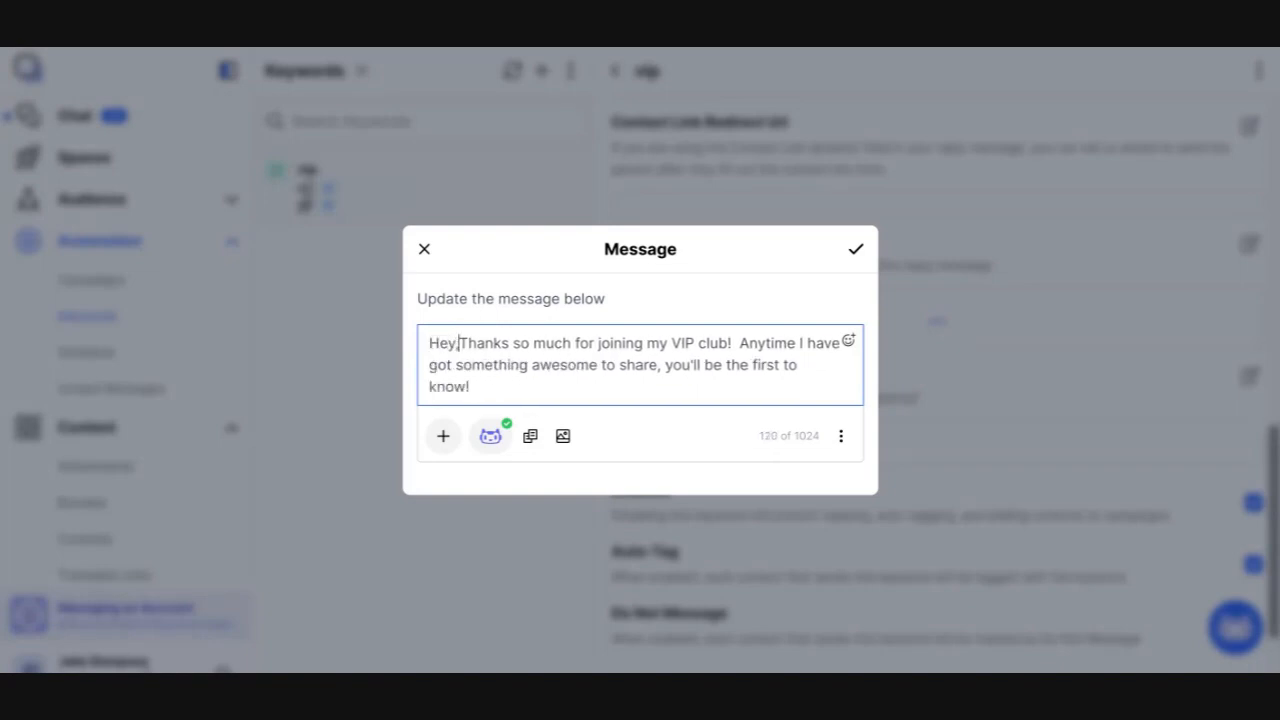
{"action": "type", "text": "."}
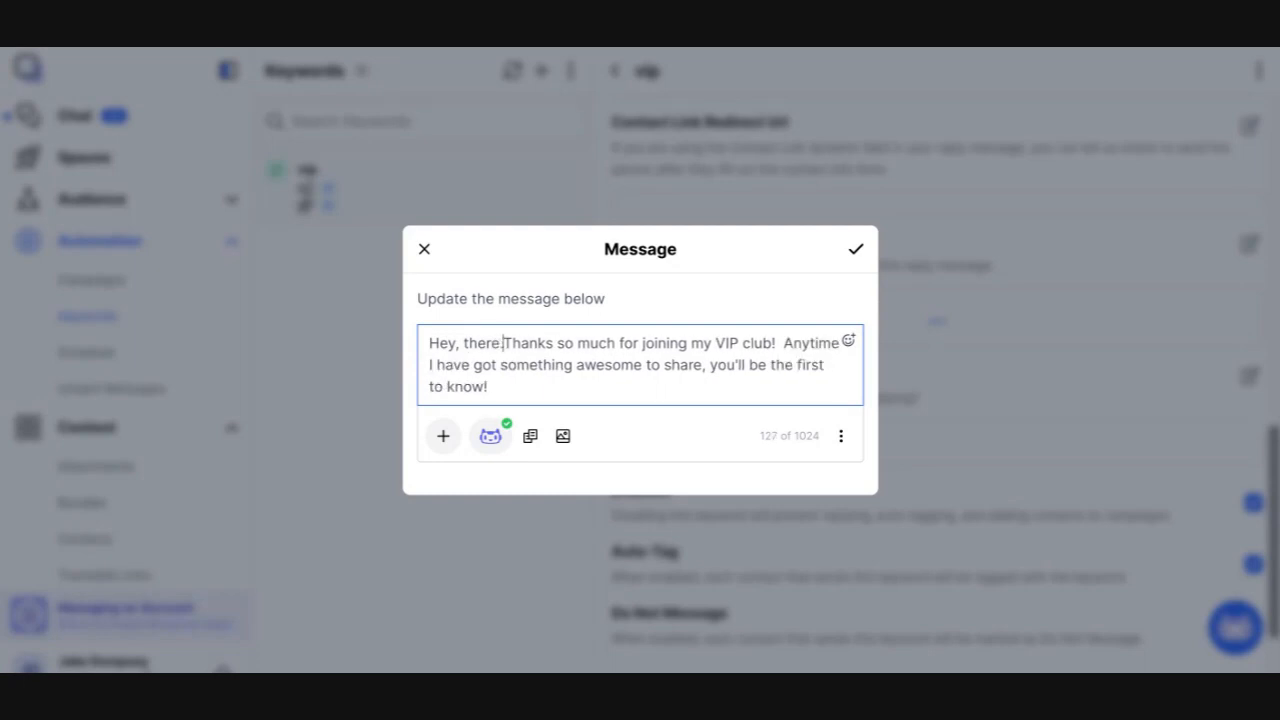
{"action": "key", "text": "BackSpace"}
{"action": "key", "text": "BackSpace"}
{"action": "key", "text": "BackSpace"}
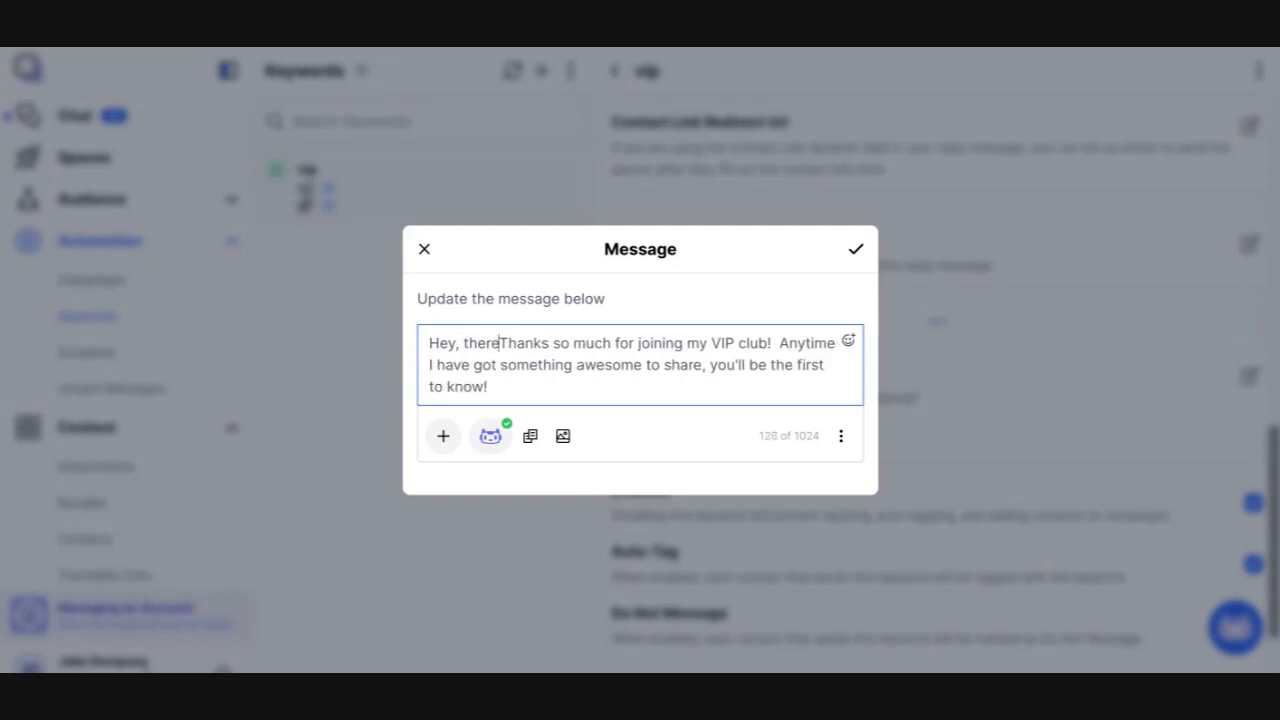
{"action": "type", "text": "its Jak"}
{"action": "type", "text": "e ith"}
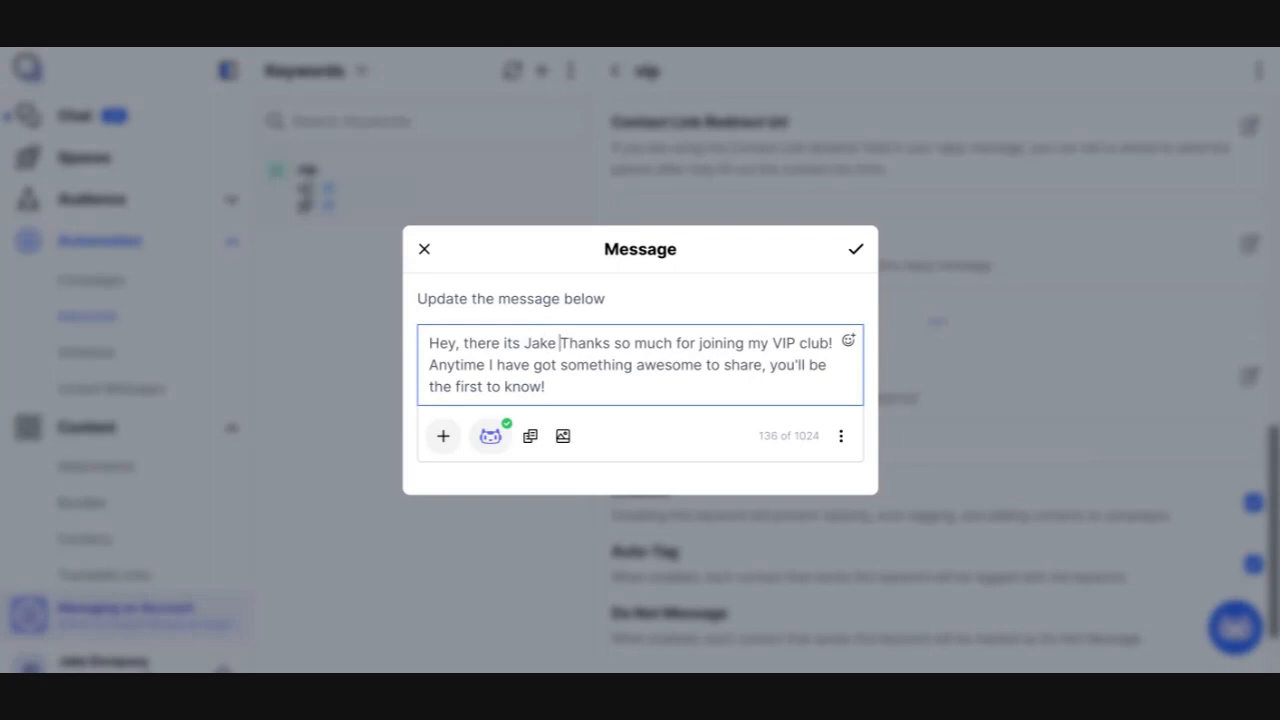
{"action": "key", "text": "BackSpace"}
{"action": "key", "text": "BackSpace"}
{"action": "key", "text": "BackSpace"}
{"action": "key", "text": "BackSpace"}
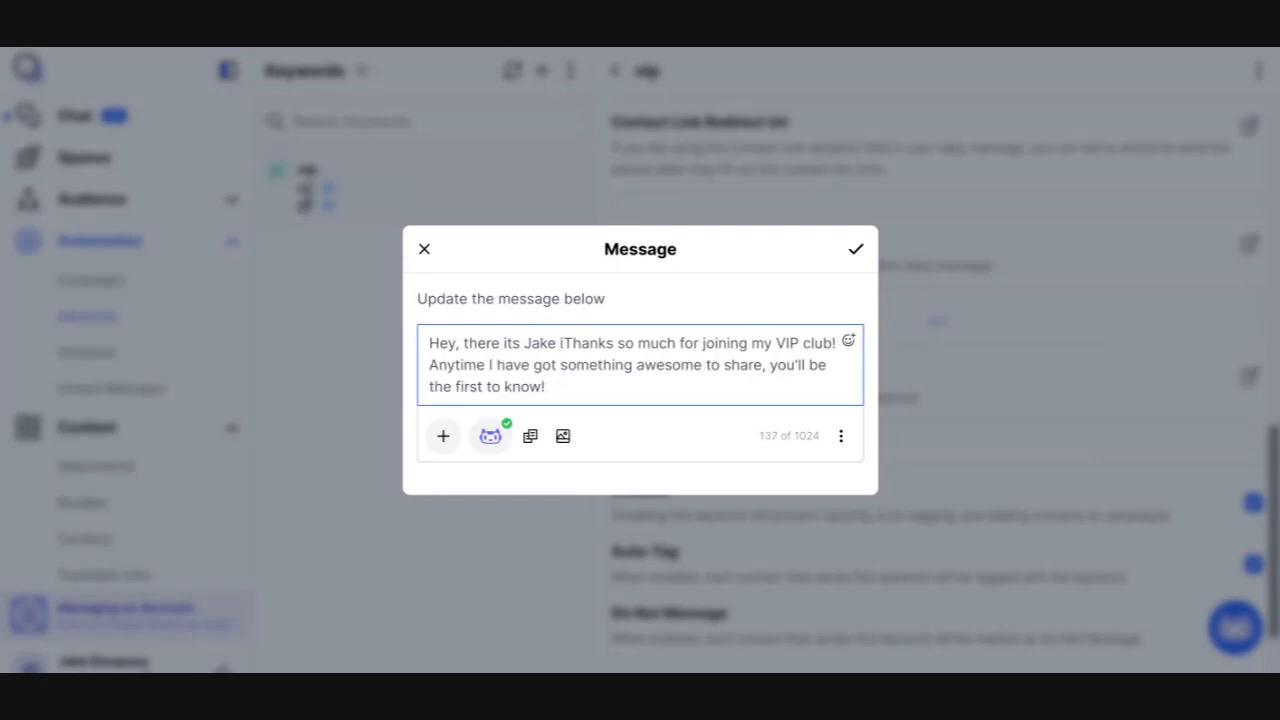
{"action": "type", "text": "with Pro"}
{"action": "type", "text": "ject B"}
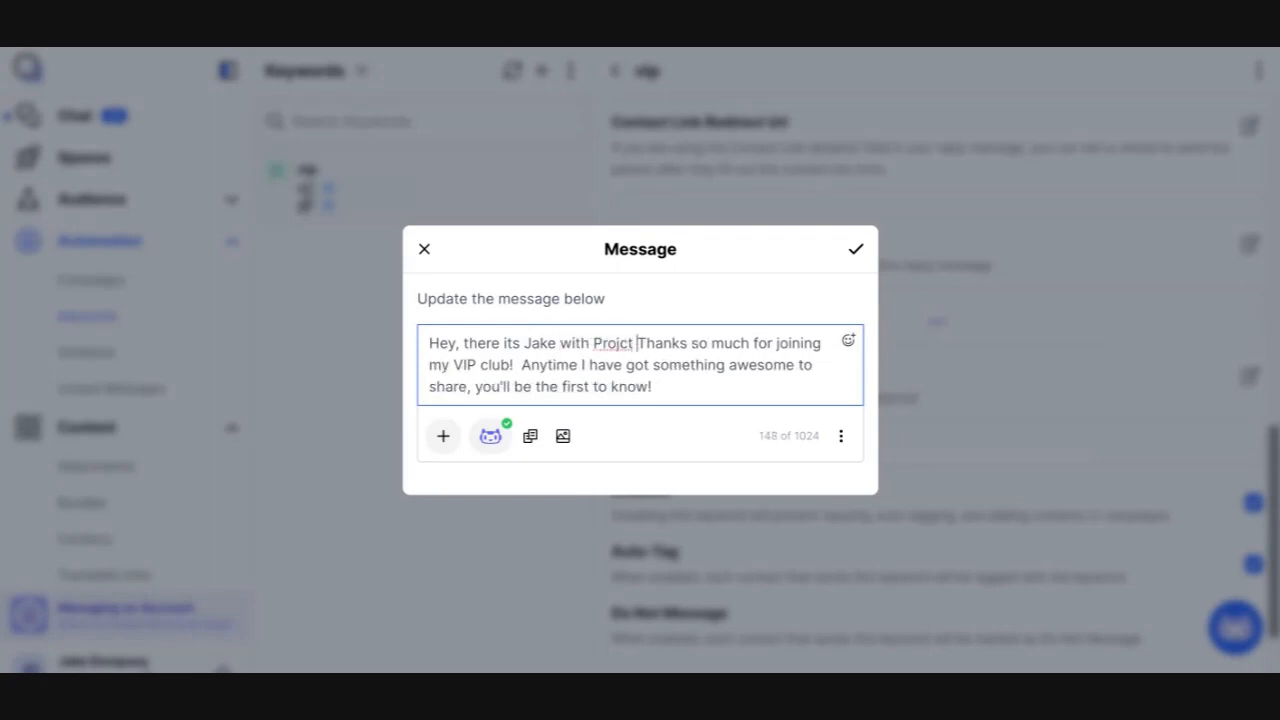
{"action": "type", "text": "roadcast."}
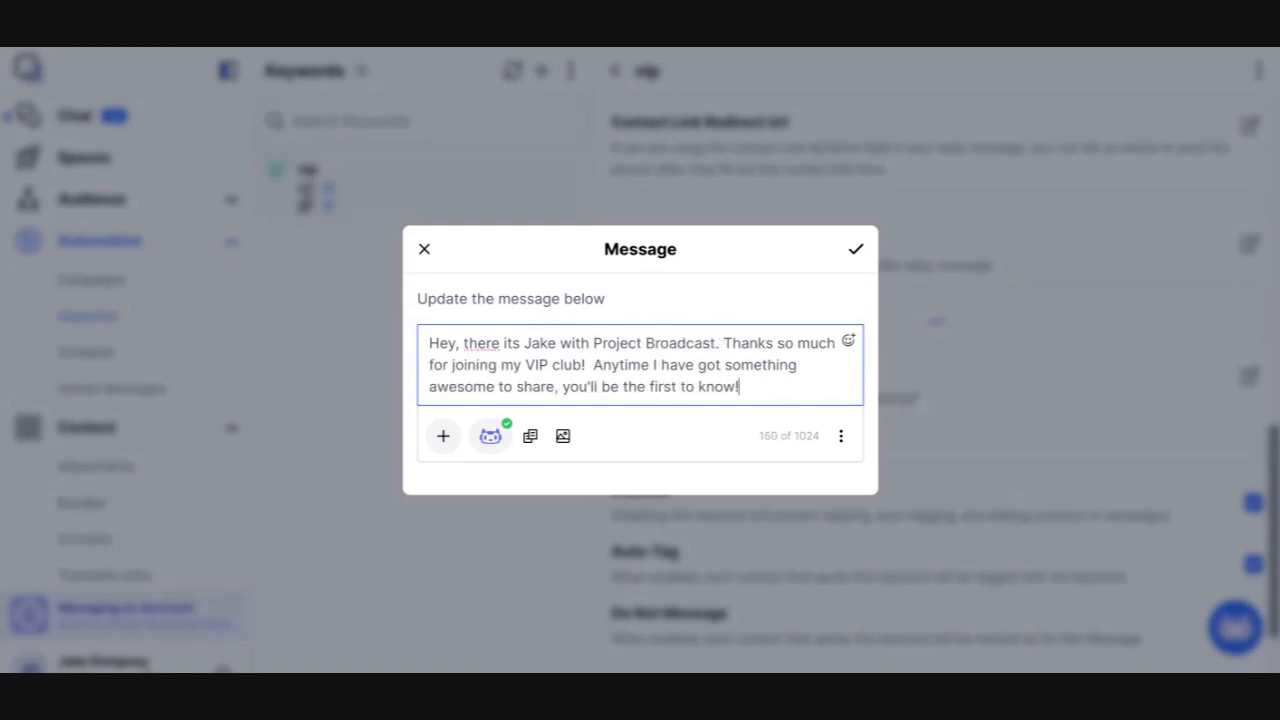
Add two new lines and insert the Opt Out dynamic field from the User fields at the message end
{"action": "key", "text": "Return"}
{"action": "key", "text": "Return"}
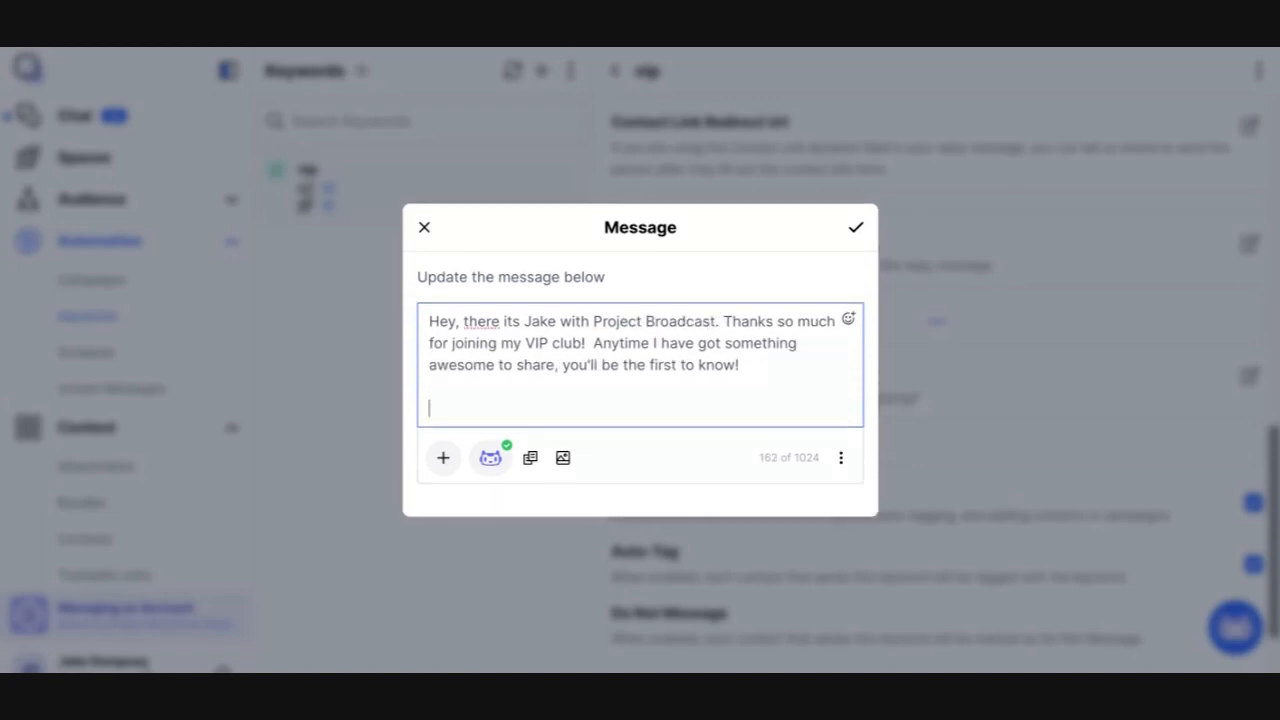
{"action": "left_click", "coordinate": [443, 460]}
{"action": "left_click", "coordinate": [527, 335]}
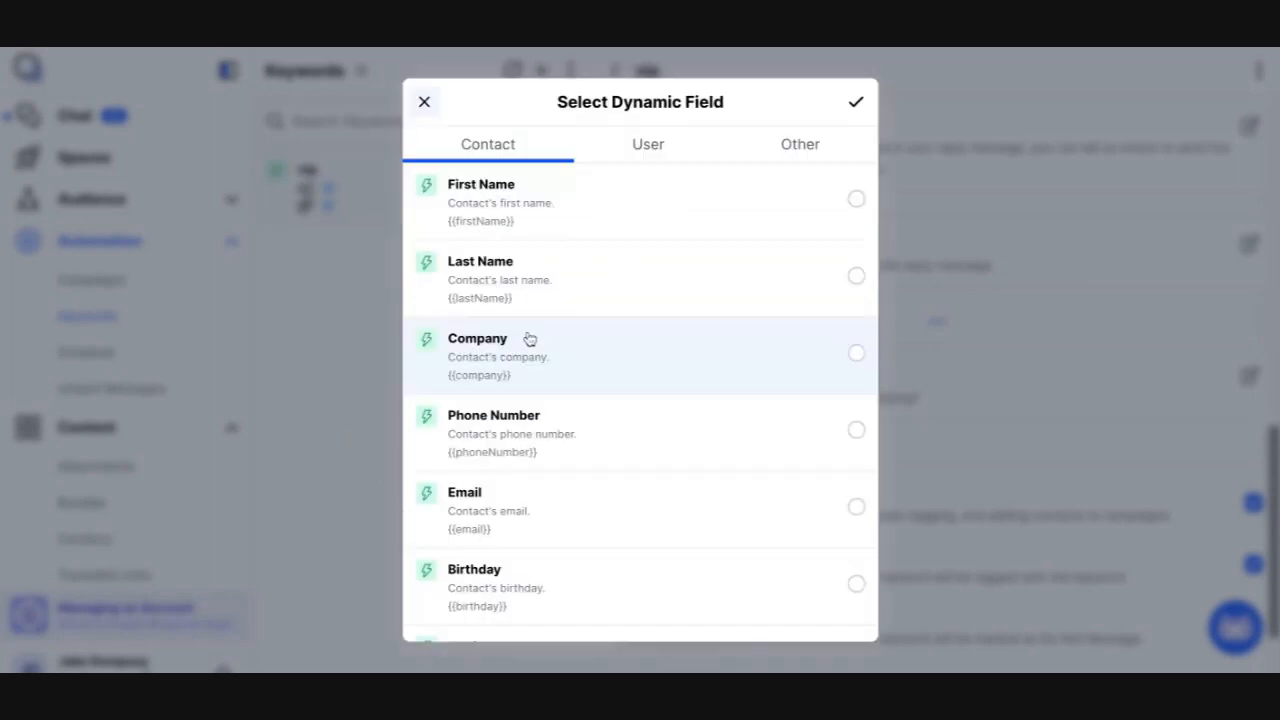
{"action": "scroll", "coordinate": [610, 350], "scroll_direction": "down", "scroll_amount": 3}
{"action": "scroll", "coordinate": [605, 360], "scroll_direction": "down", "scroll_amount": 3}
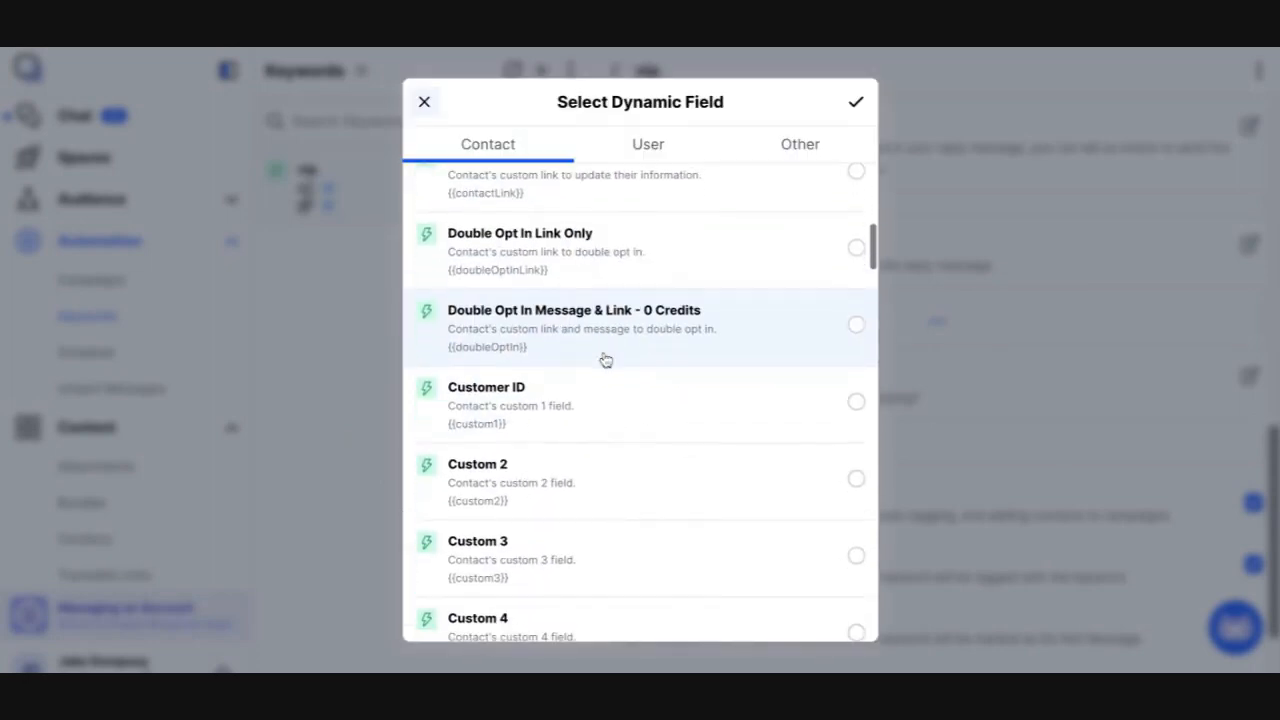
{"action": "left_click", "coordinate": [667, 155]}
{"action": "scroll", "coordinate": [590, 520], "scroll_direction": "down", "scroll_amount": 5}
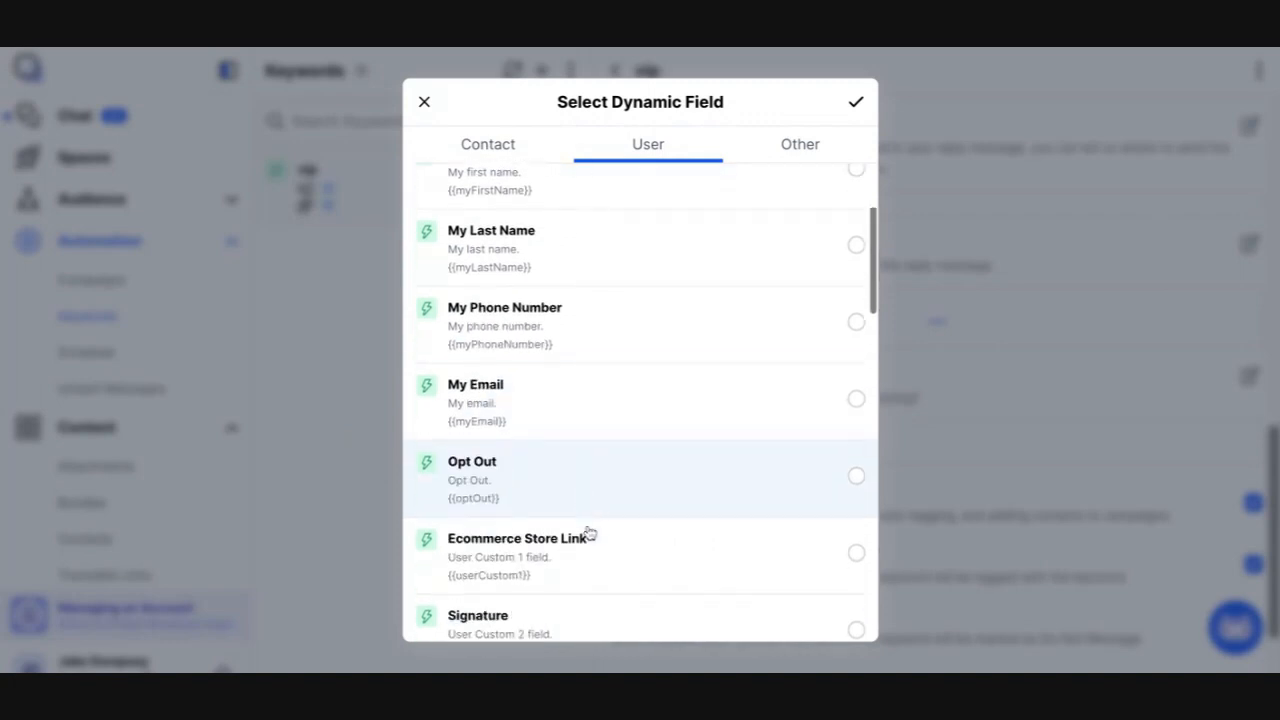
{"action": "left_click", "coordinate": [620, 427]}
{"action": "left_click", "coordinate": [855, 104]}
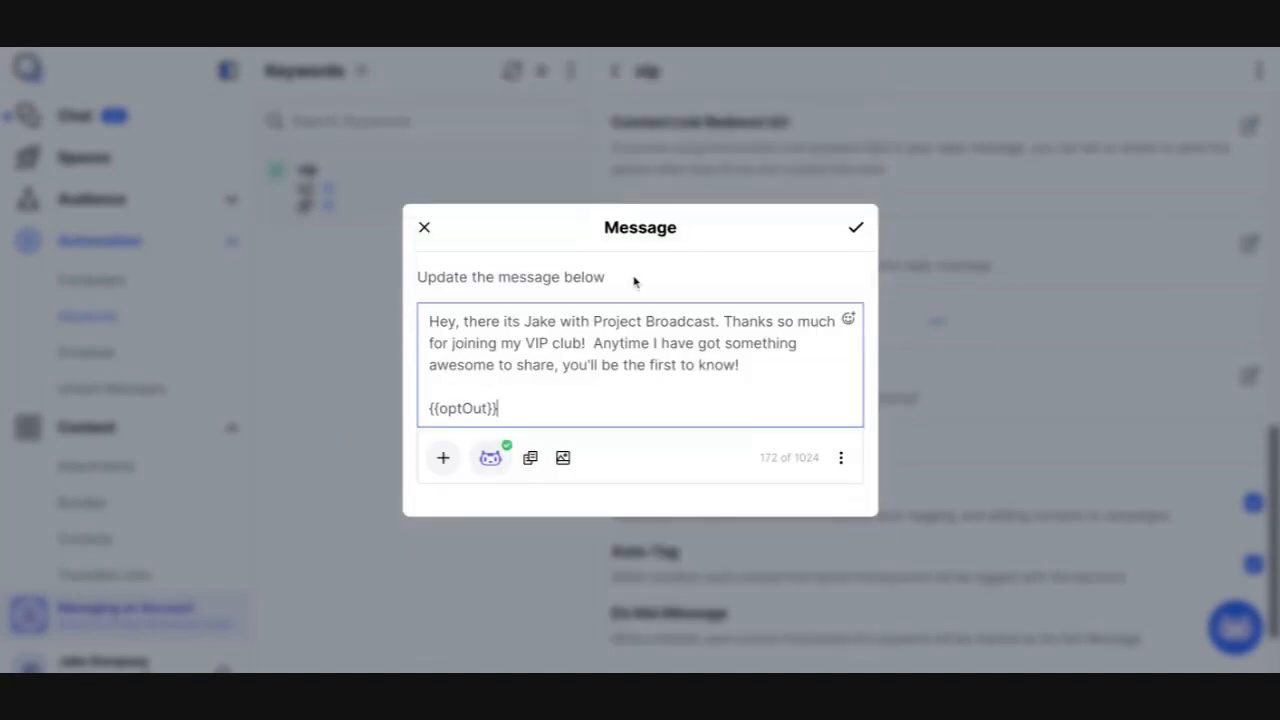
Review the message by highlighting the thank-you text and the opt-out field
{"action": "left_click_drag", "start_coordinate": [539, 321], "coordinate": [642, 321]}
{"action": "left_click_drag", "start_coordinate": [724, 321], "coordinate": [738, 365]}
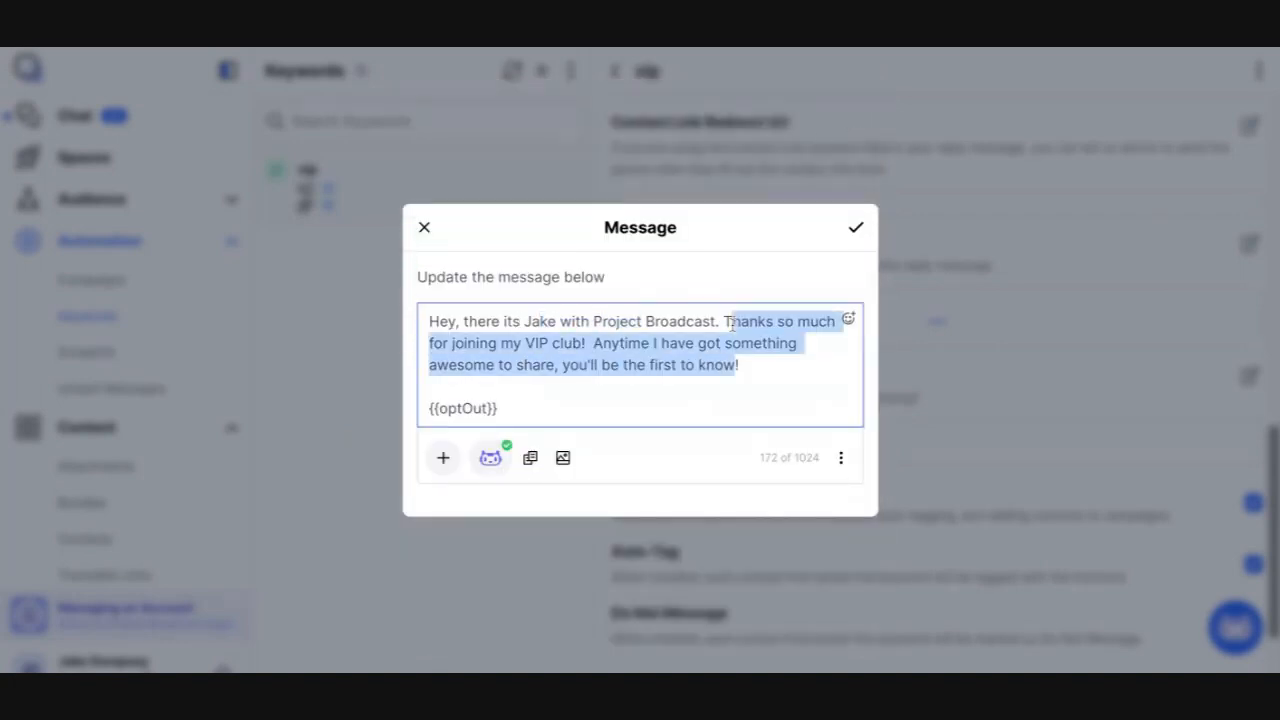
{"action": "left_click_drag", "start_coordinate": [461, 408], "coordinate": [484, 408]}
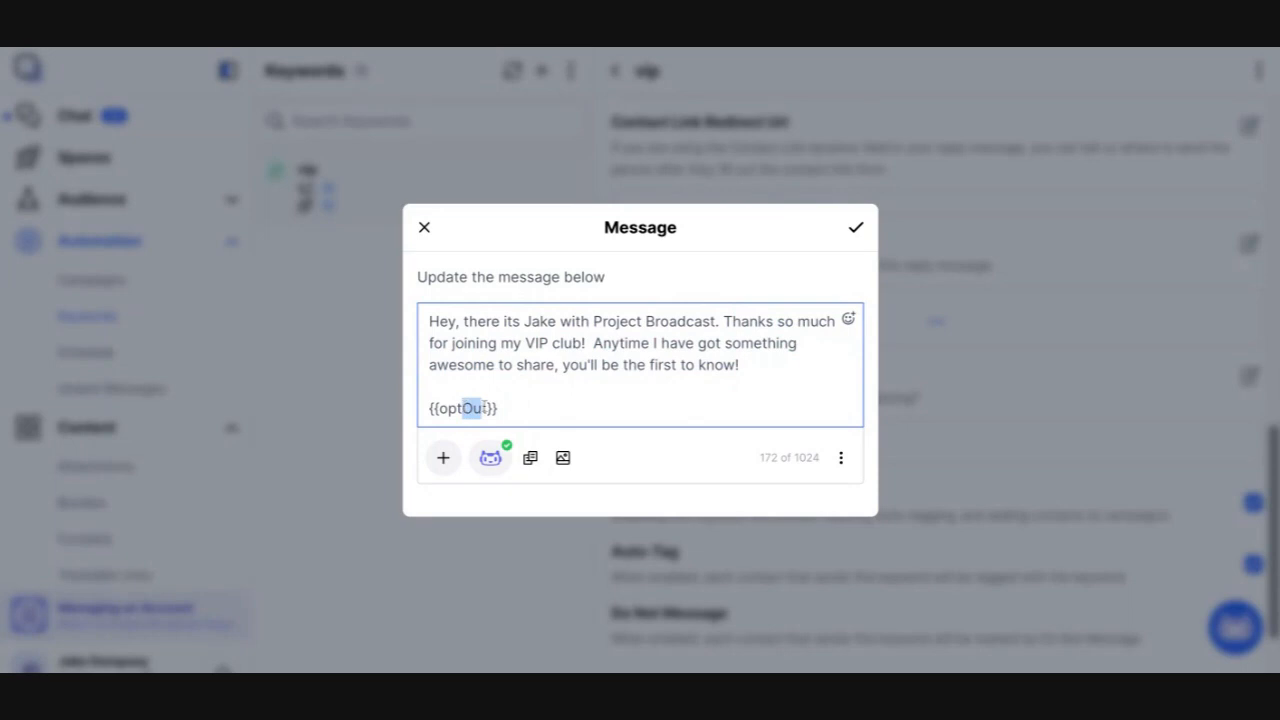
{"action": "left_click", "coordinate": [509, 408]}
{"action": "left_click_drag", "start_coordinate": [494, 410], "coordinate": [405, 418]}
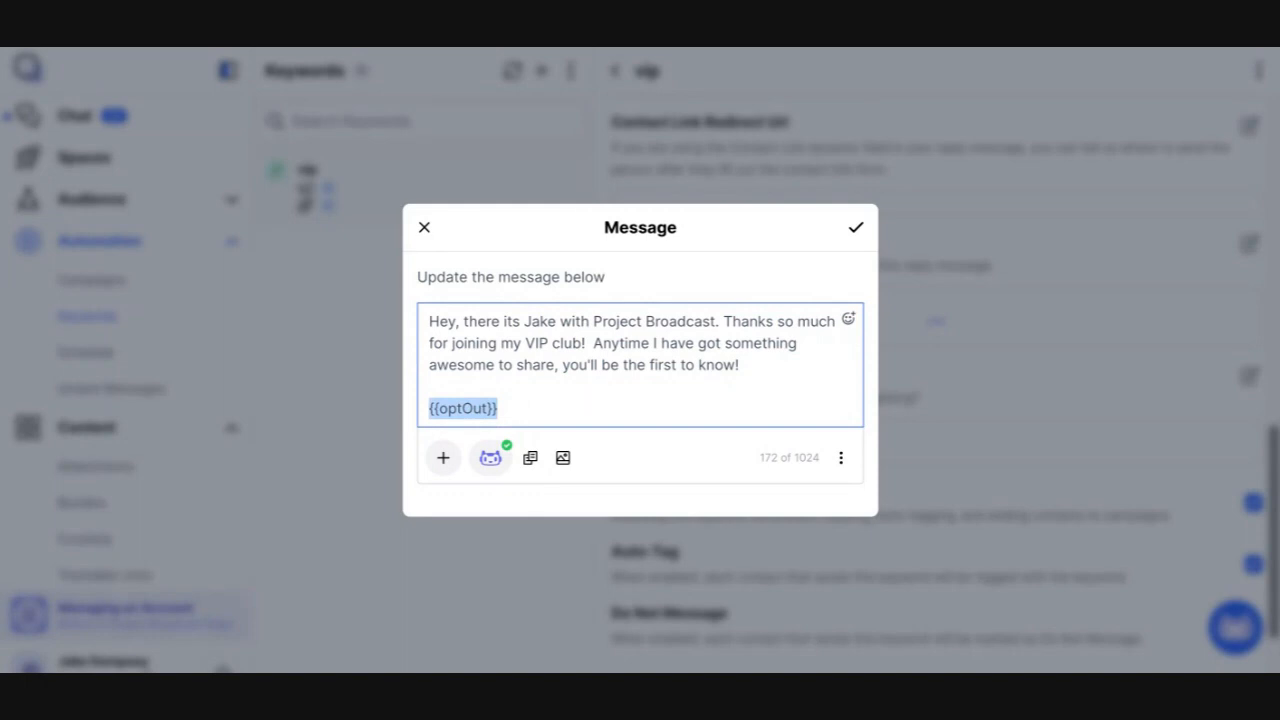
Save the updated reply message and review it together with the reply delay setting
{"action": "left_click", "coordinate": [856, 230]}
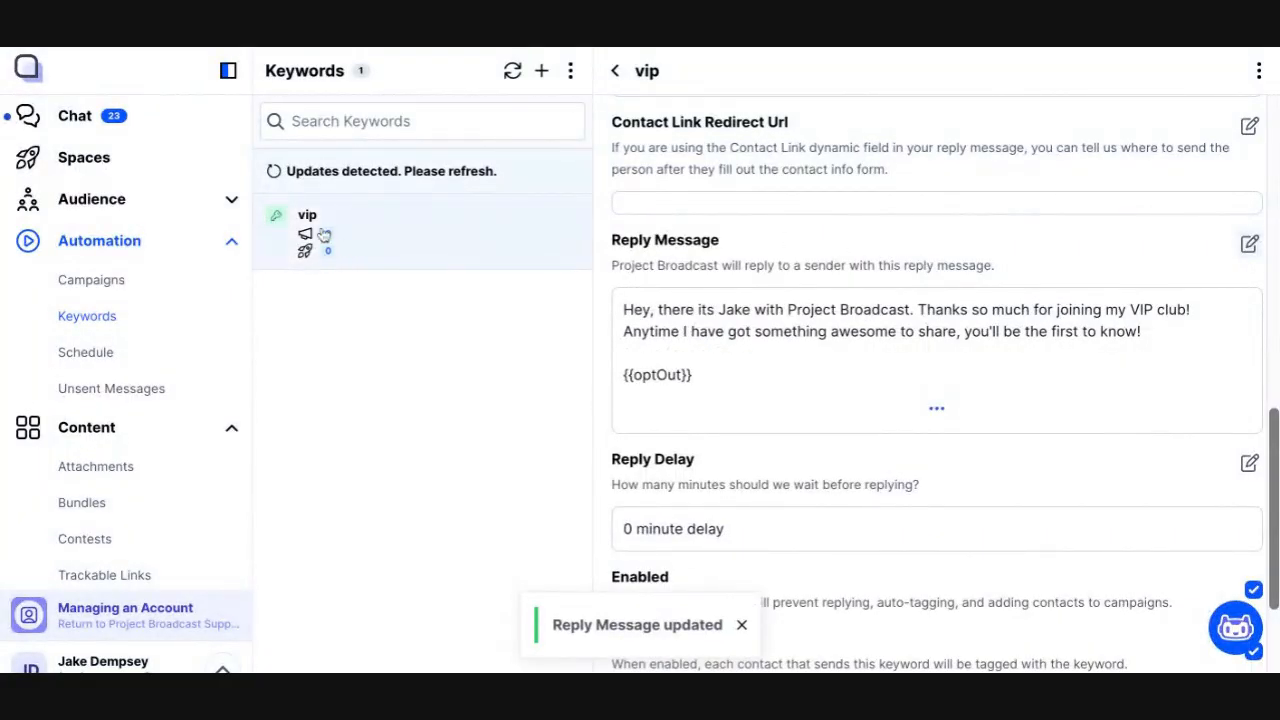
{"action": "triple_click", "coordinate": [611, 240]}
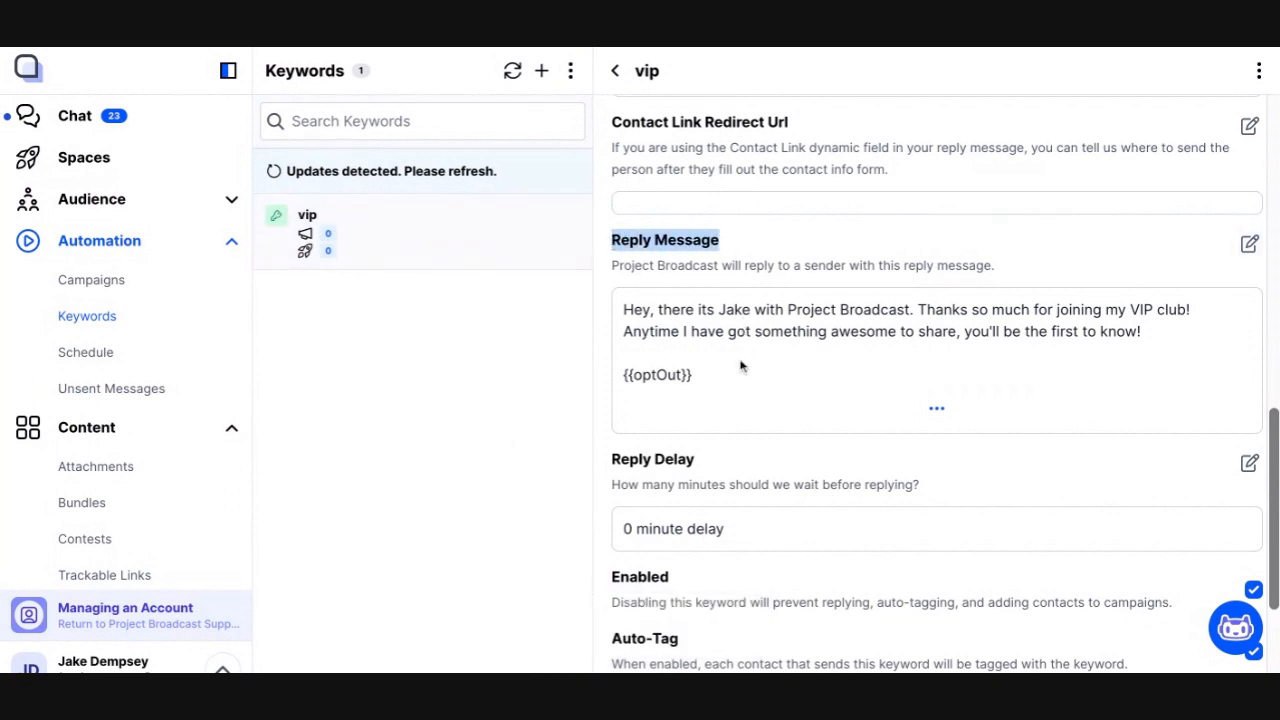
{"action": "scroll", "coordinate": [741, 367], "scroll_direction": "down", "scroll_amount": 1}
{"action": "left_click", "coordinate": [627, 478]}
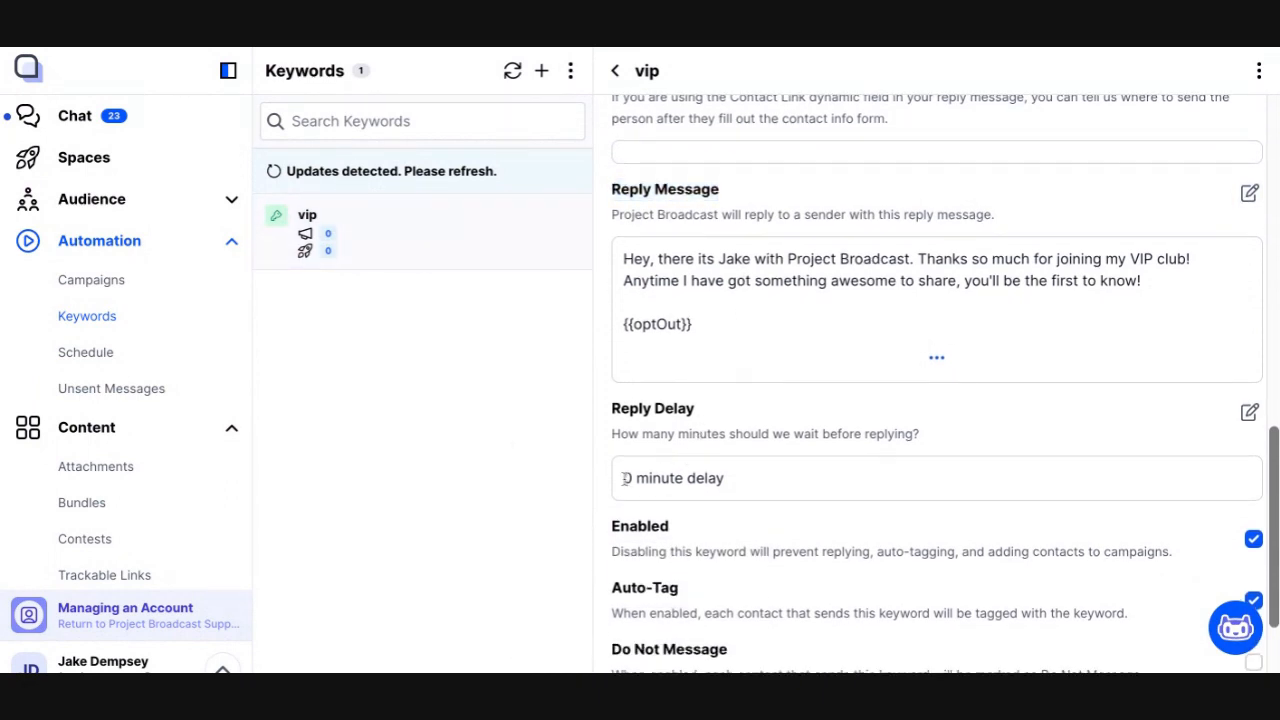
{"action": "triple_click", "coordinate": [625, 478]}
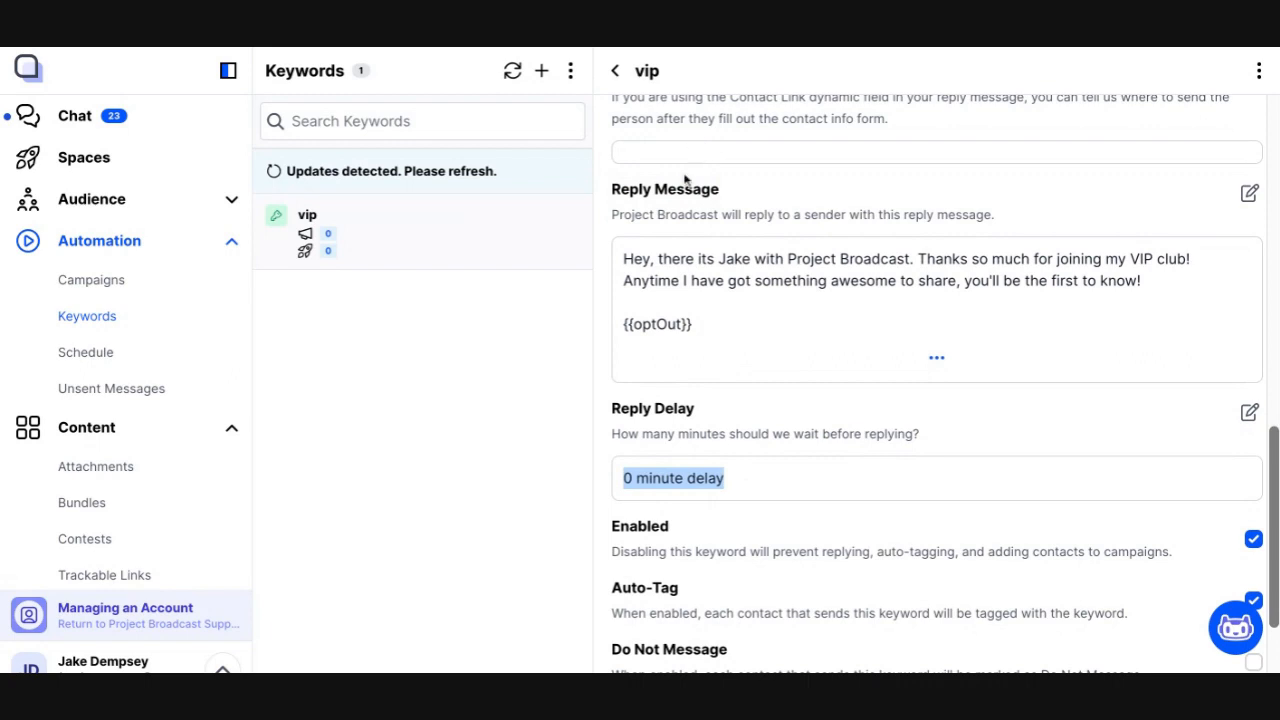
{"action": "left_click_drag", "start_coordinate": [624, 261], "coordinate": [698, 344]}
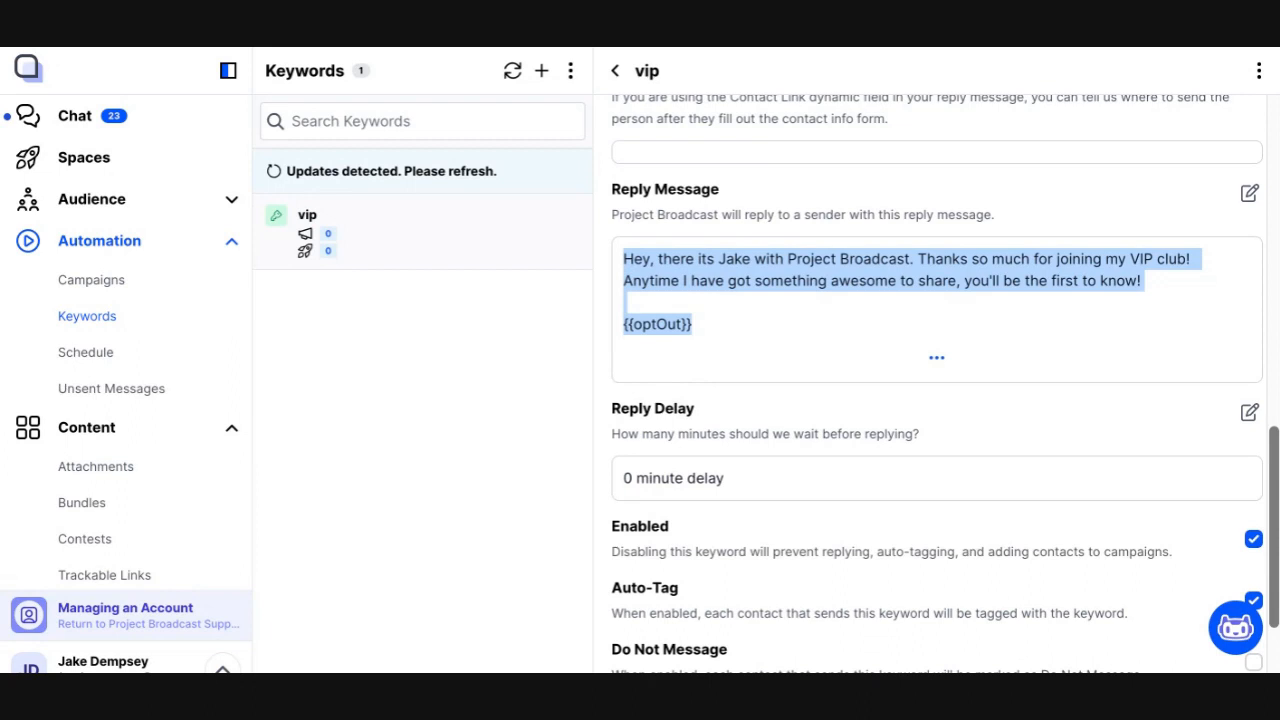
{"action": "left_click", "coordinate": [717, 372]}
{"action": "key", "text": "ctrl+a"}
{"action": "left_click", "coordinate": [703, 336]}
Set the keyword's reply delay to 1 minute
{"action": "left_click", "coordinate": [1249, 413]}
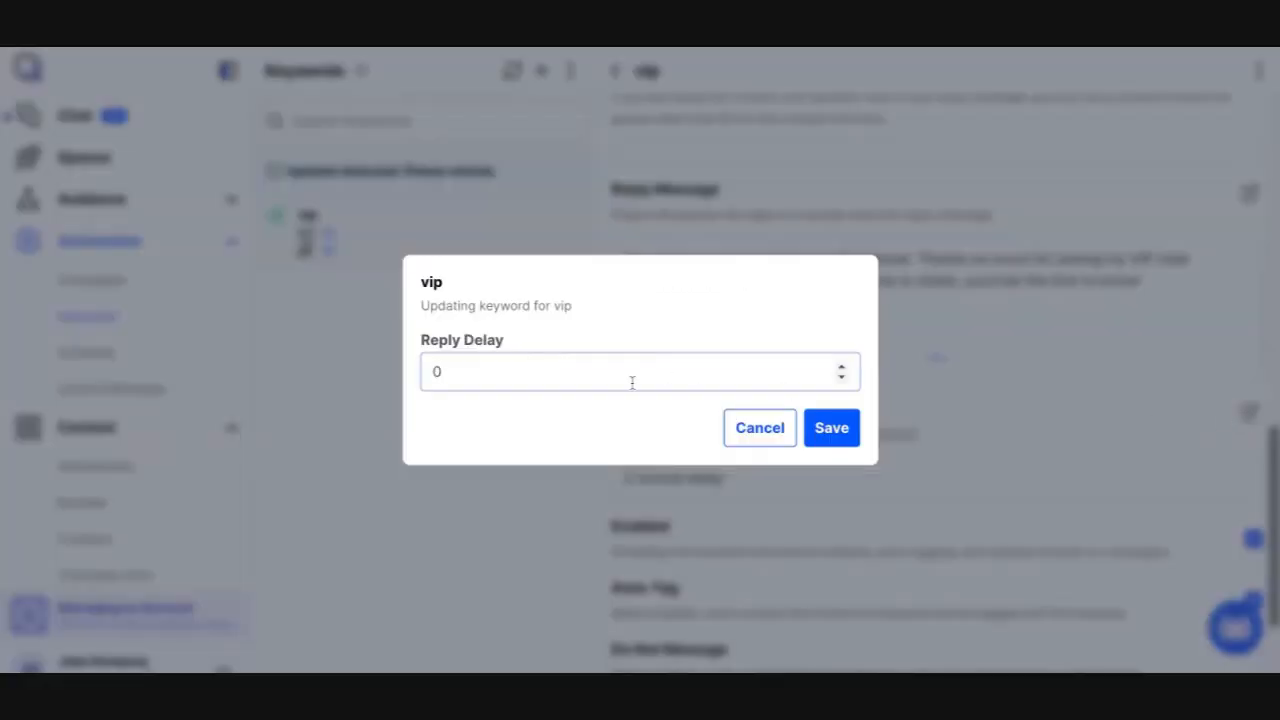
{"action": "key", "text": "BackSpace"}
{"action": "type", "text": "1"}
{"action": "left_click", "coordinate": [831, 428]}
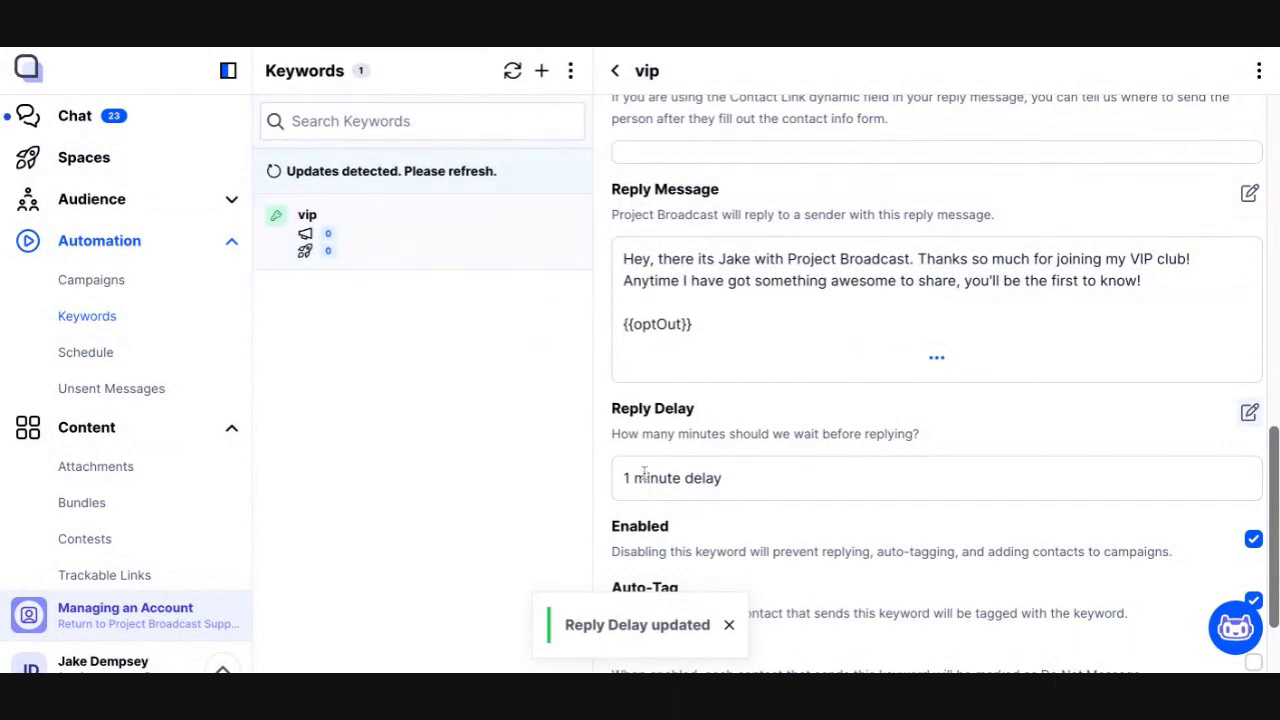
Set the keyword's reply delay back to 0 minutes
{"action": "left_click_drag", "start_coordinate": [620, 262], "coordinate": [695, 326]}
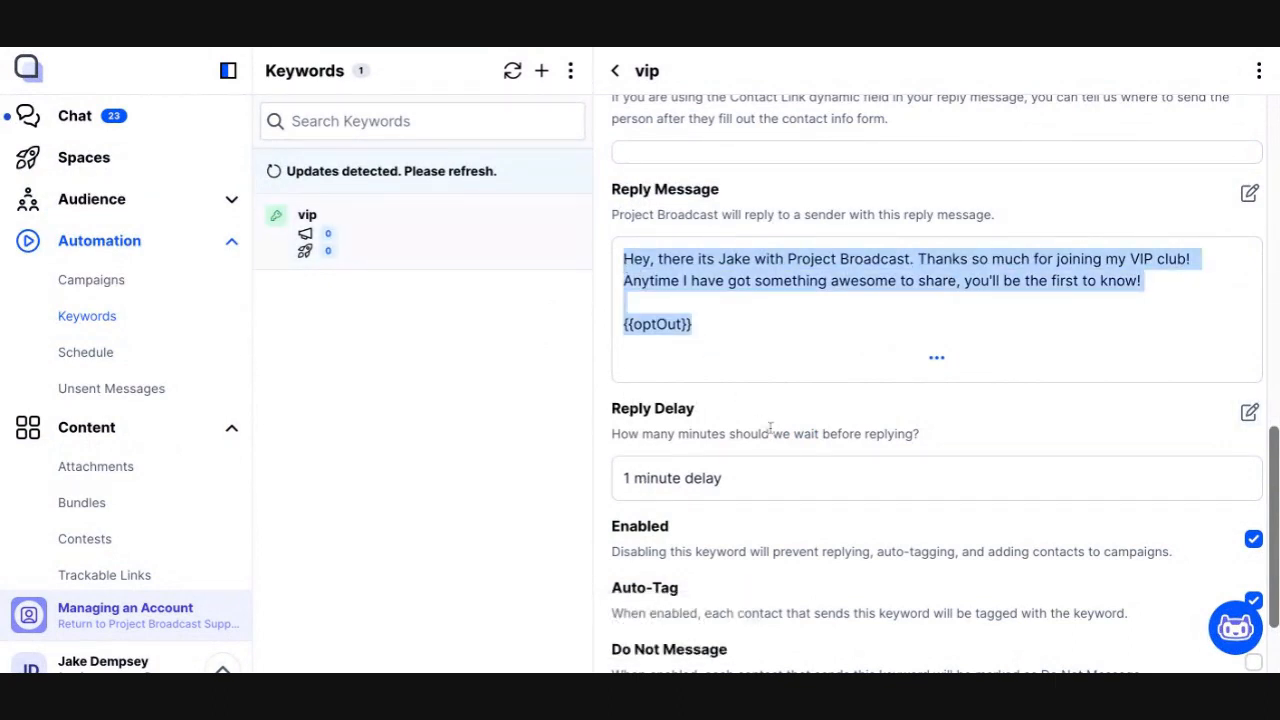
{"action": "left_click", "coordinate": [770, 433]}
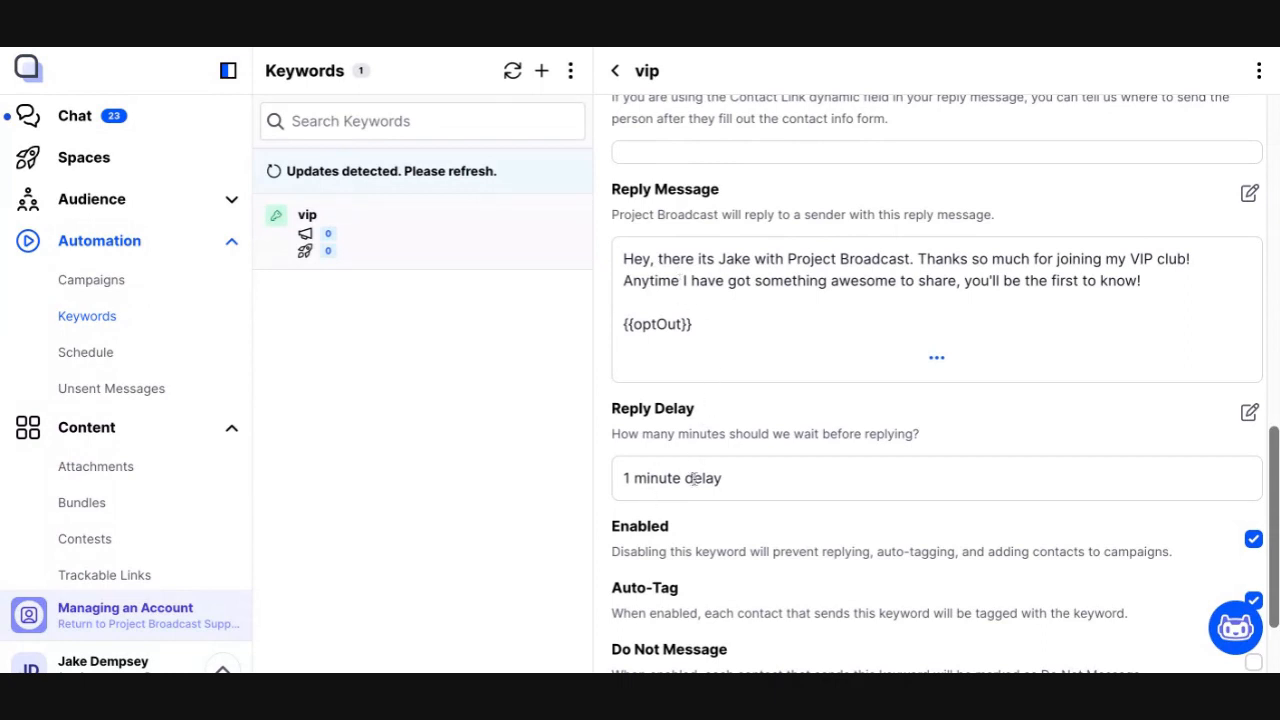
{"action": "triple_click", "coordinate": [710, 338]}
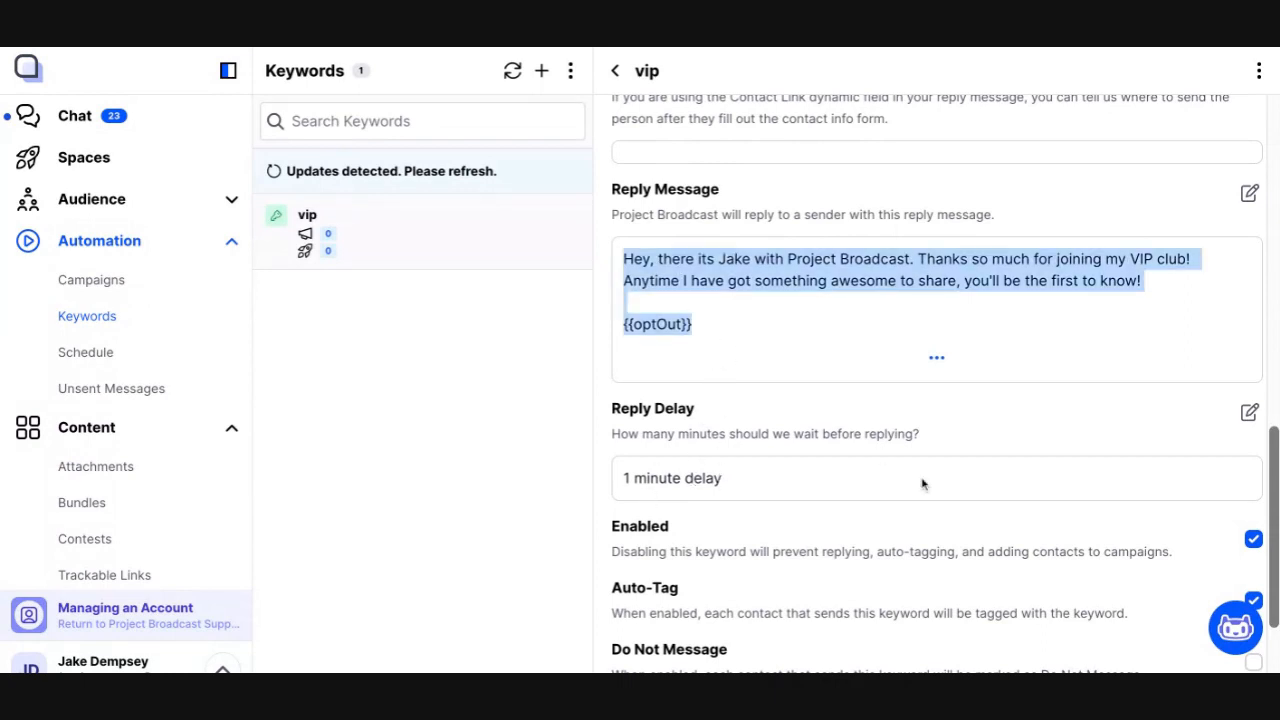
{"action": "left_click", "coordinate": [1249, 413]}
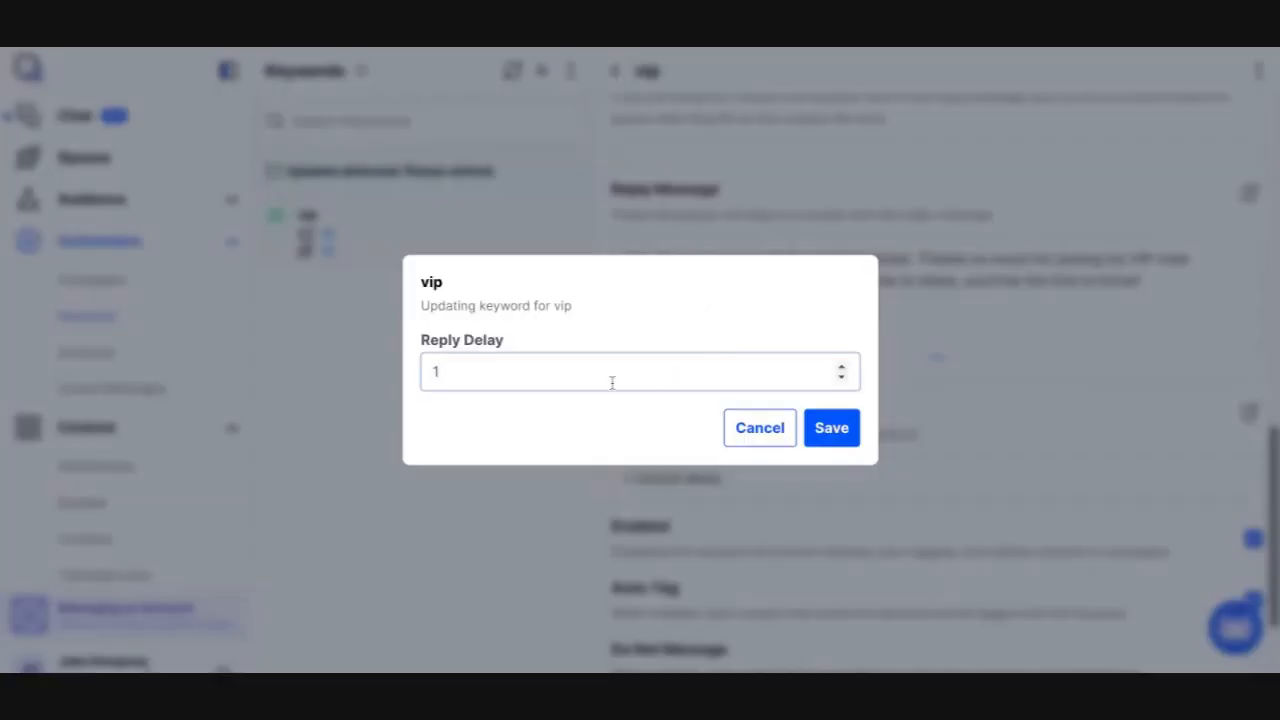
{"action": "key", "text": "BackSpace"}
{"action": "type", "text": "0"}
{"action": "left_click", "coordinate": [846, 434]}
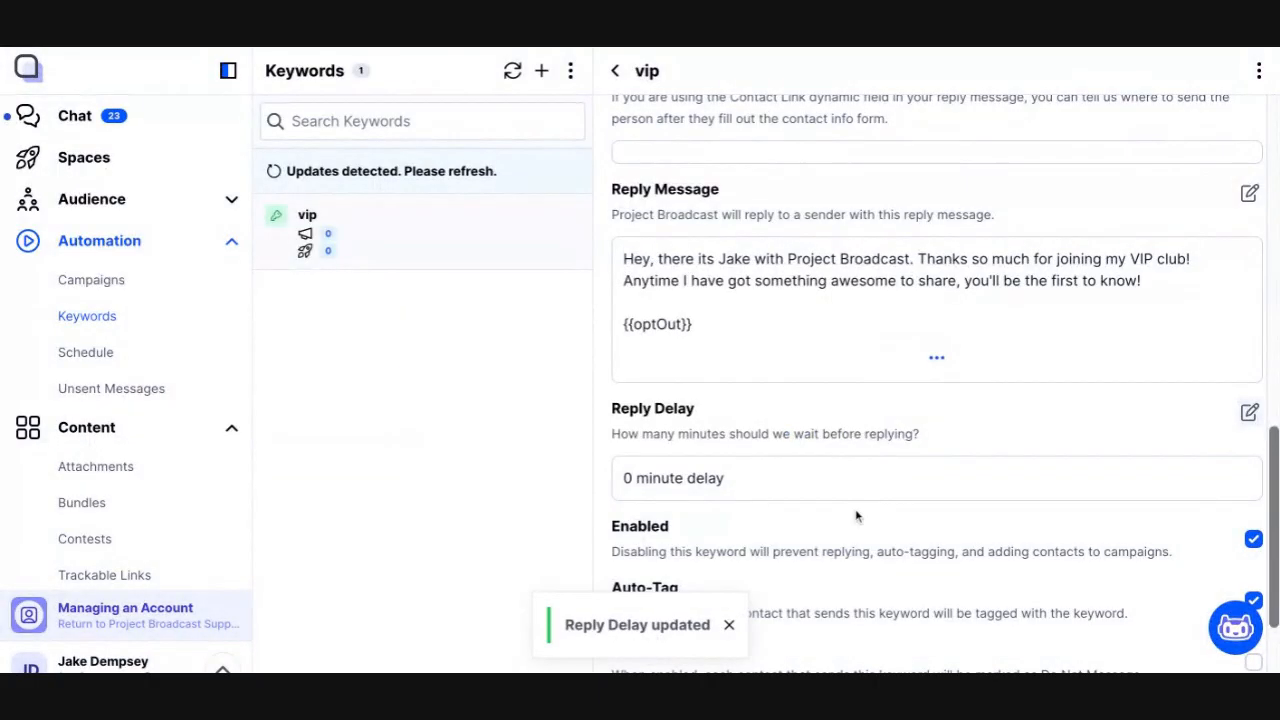
Review the Enabled, Auto-Tag and Do Not Message options of the vip keyword
{"action": "scroll", "coordinate": [856, 516], "scroll_direction": "down", "scroll_amount": 2}
{"action": "double_click", "coordinate": [630, 403]}
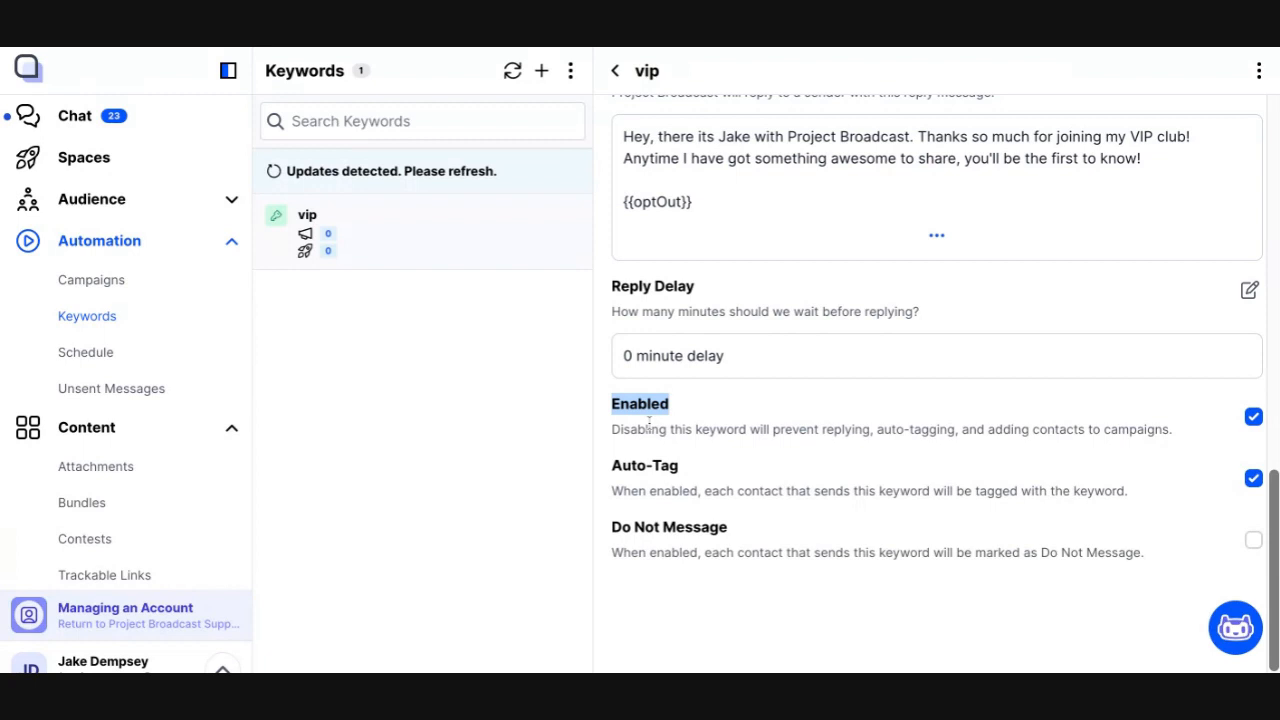
{"action": "left_click", "coordinate": [1254, 418]}
{"action": "left_click", "coordinate": [1254, 418]}
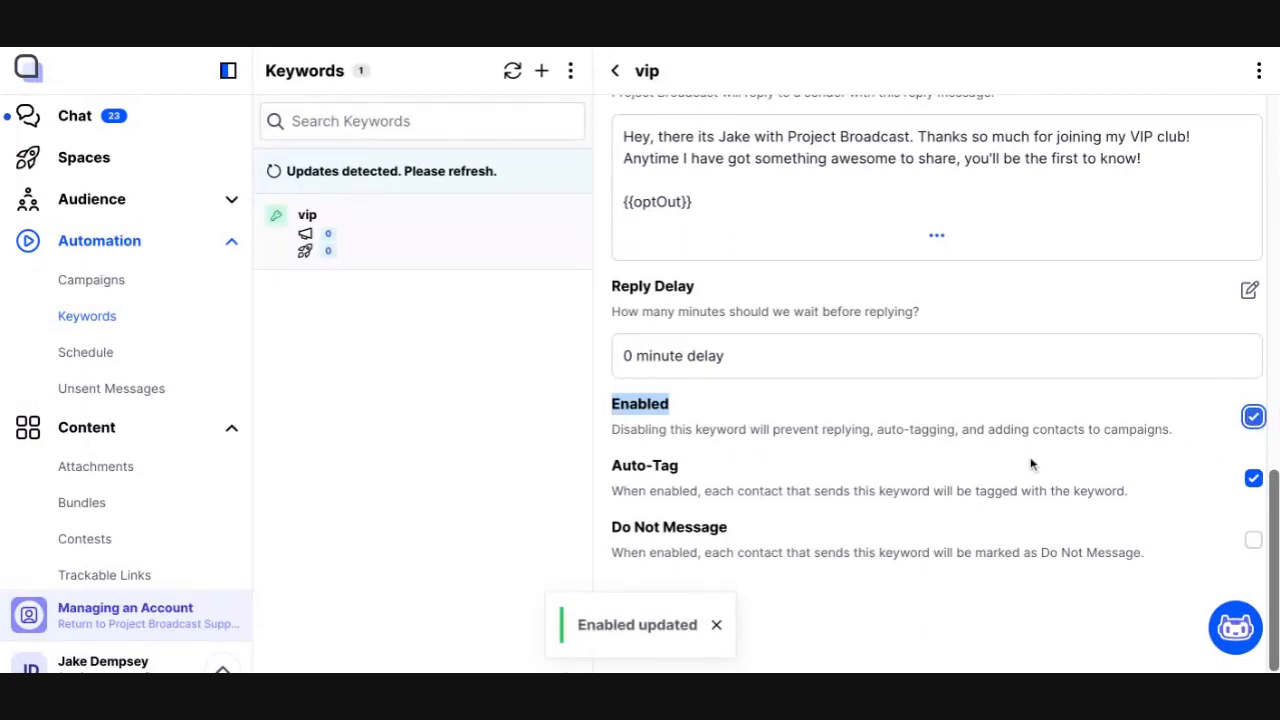
{"action": "left_click_drag", "start_coordinate": [611, 466], "coordinate": [679, 466]}
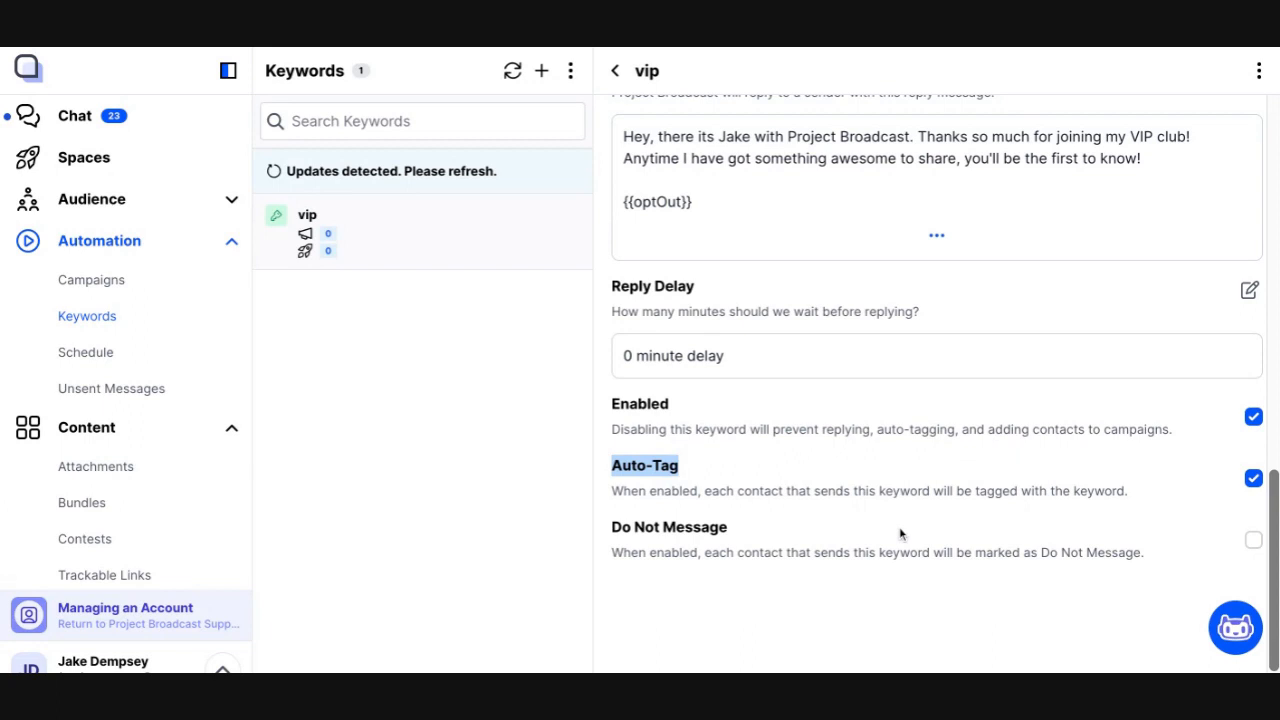
{"action": "left_click", "coordinate": [958, 591]}
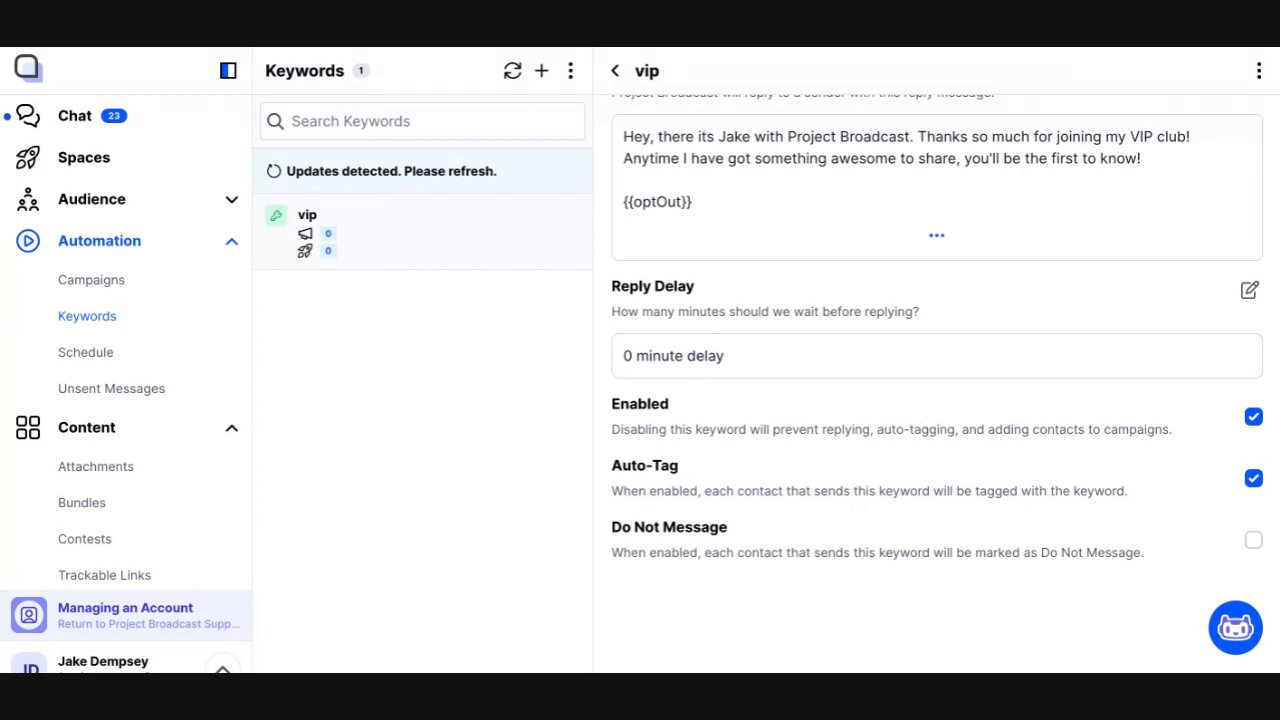
Look over the vip keyword's settings from the reply message back up to its name
{"action": "scroll", "coordinate": [977, 534], "scroll_direction": "up", "scroll_amount": 3}
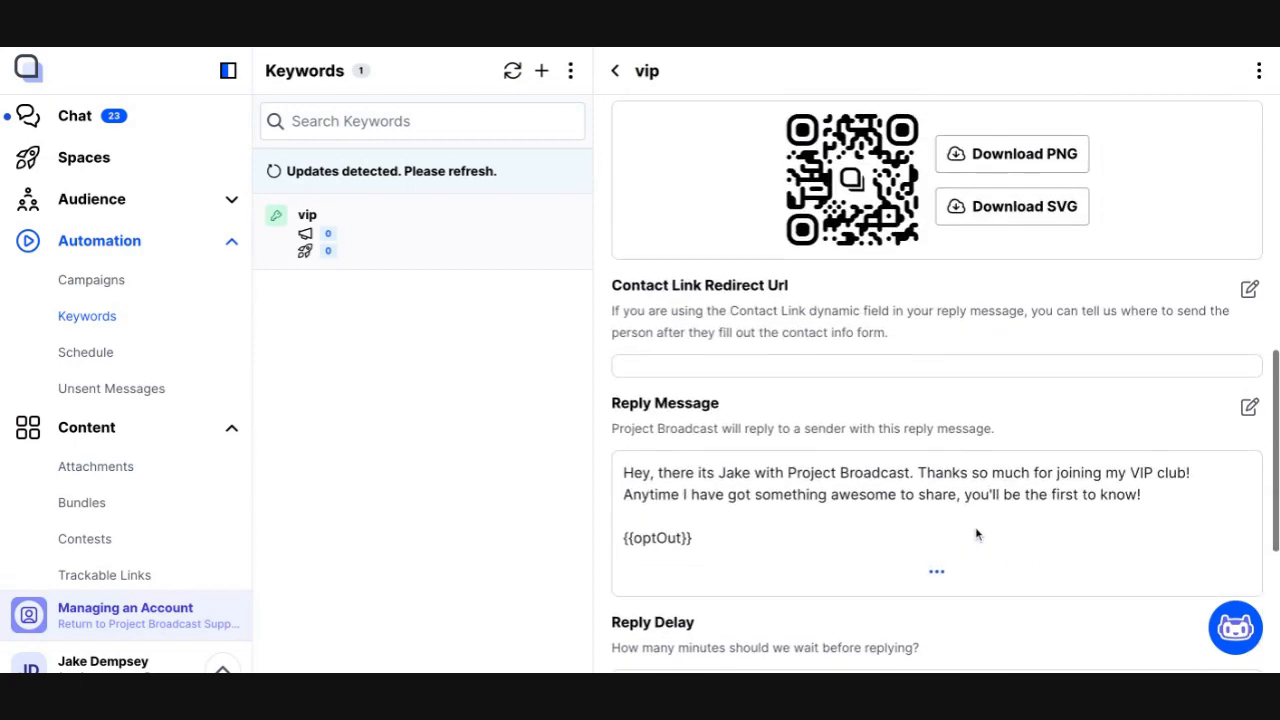
{"action": "left_click_drag", "start_coordinate": [646, 466], "coordinate": [648, 545]}
{"action": "left_click", "coordinate": [646, 463]}
{"action": "scroll", "coordinate": [646, 463], "scroll_direction": "down", "scroll_amount": 2}
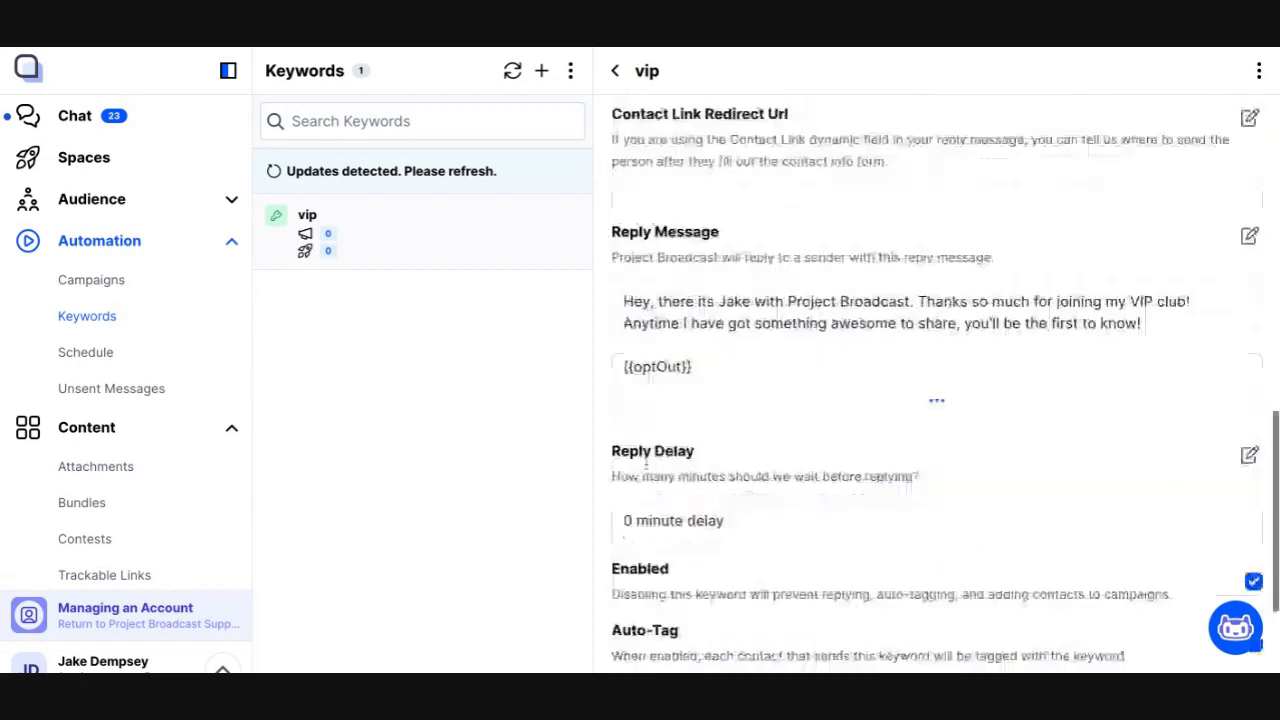
{"action": "scroll", "coordinate": [646, 463], "scroll_direction": "down", "scroll_amount": 2}
{"action": "scroll", "coordinate": [978, 277], "scroll_direction": "up", "scroll_amount": 5}
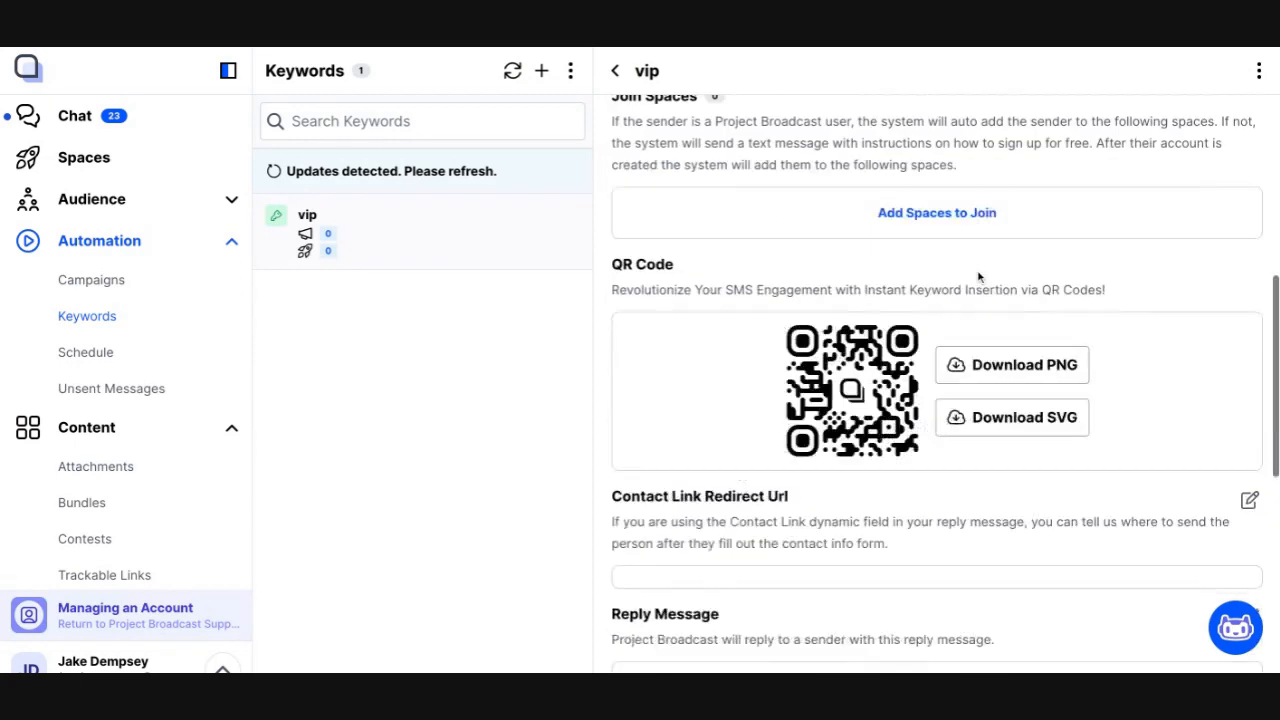
{"action": "scroll", "coordinate": [978, 277], "scroll_direction": "up", "scroll_amount": 5}
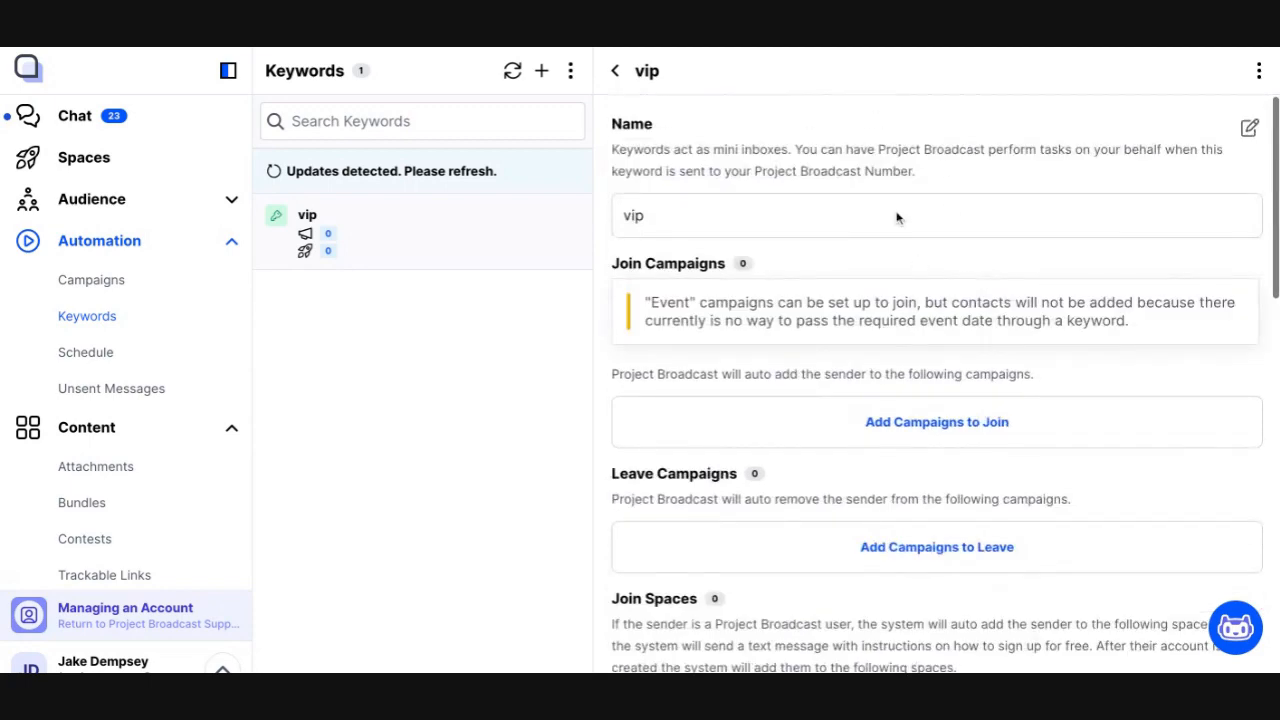
Open the test contact's chat and examine the VIP keyword message and the automatic reply with its opt-out line
{"action": "left_click", "coordinate": [167, 129]}
{"action": "left_click", "coordinate": [380, 260]}
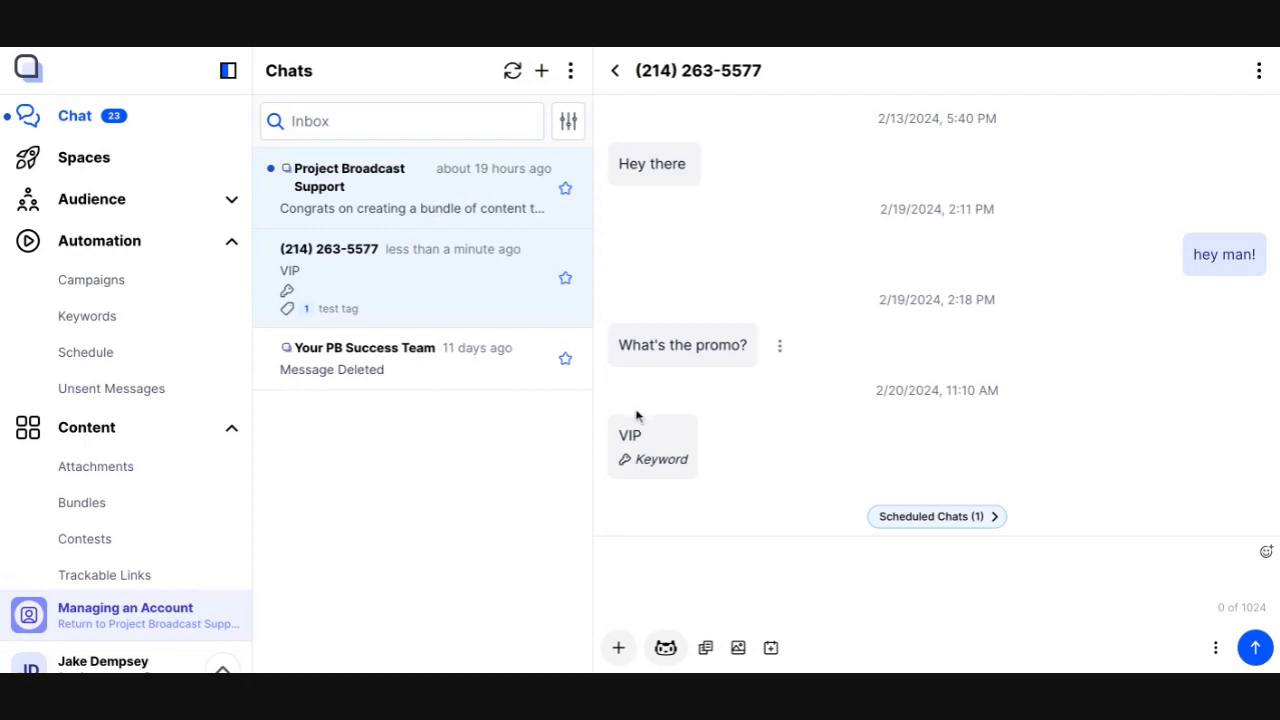
{"action": "double_click", "coordinate": [637, 440]}
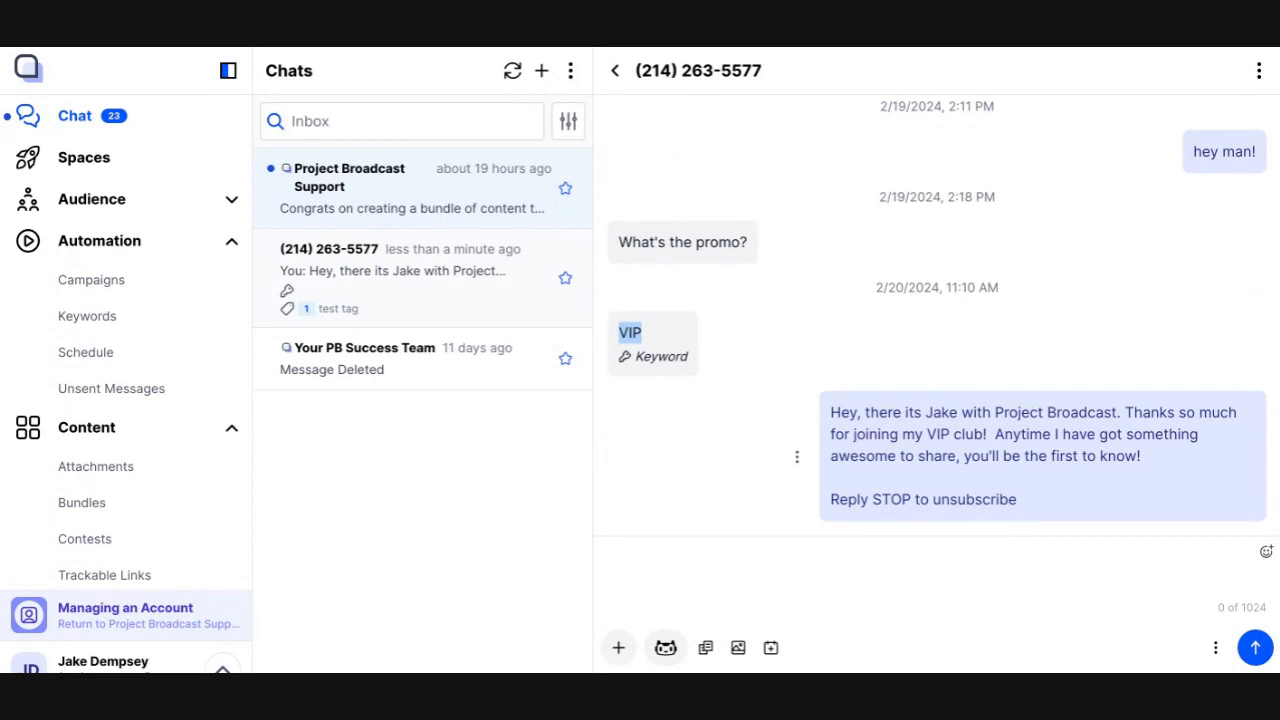
{"action": "left_click", "coordinate": [666, 344]}
{"action": "double_click", "coordinate": [659, 359]}
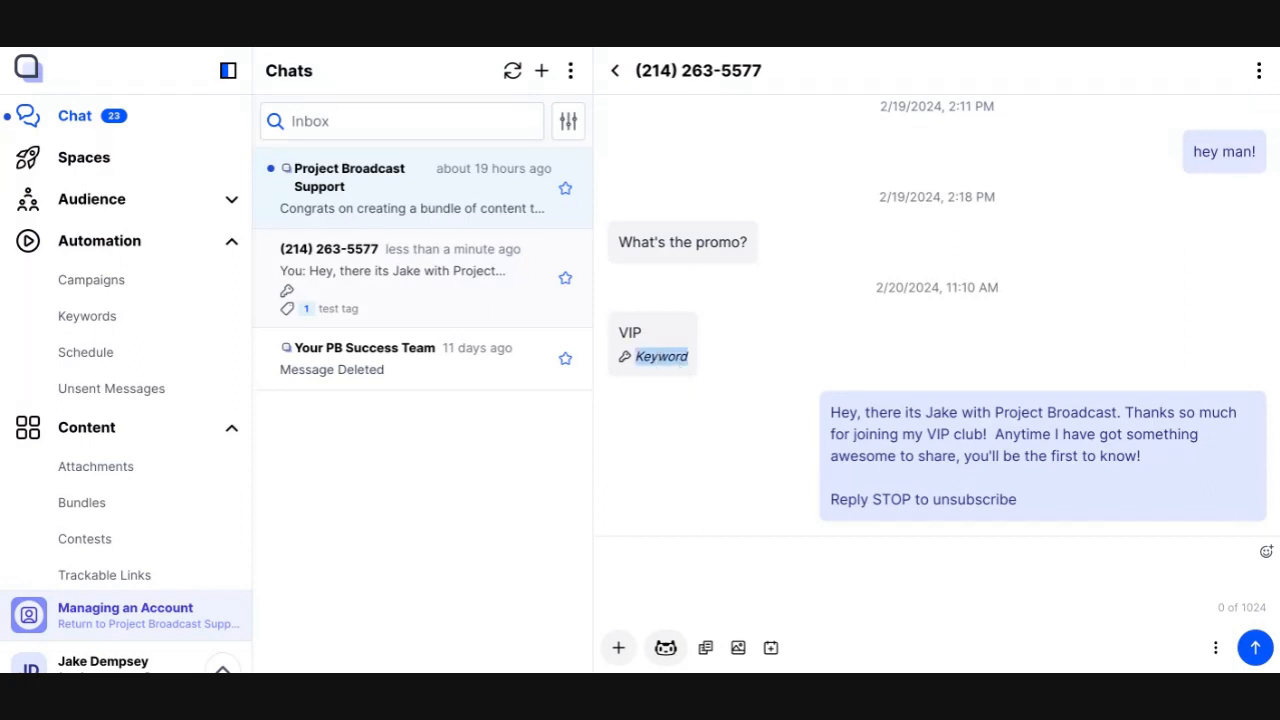
{"action": "triple_click", "coordinate": [832, 414]}
{"action": "left_click_drag", "start_coordinate": [832, 414], "coordinate": [1076, 526]}
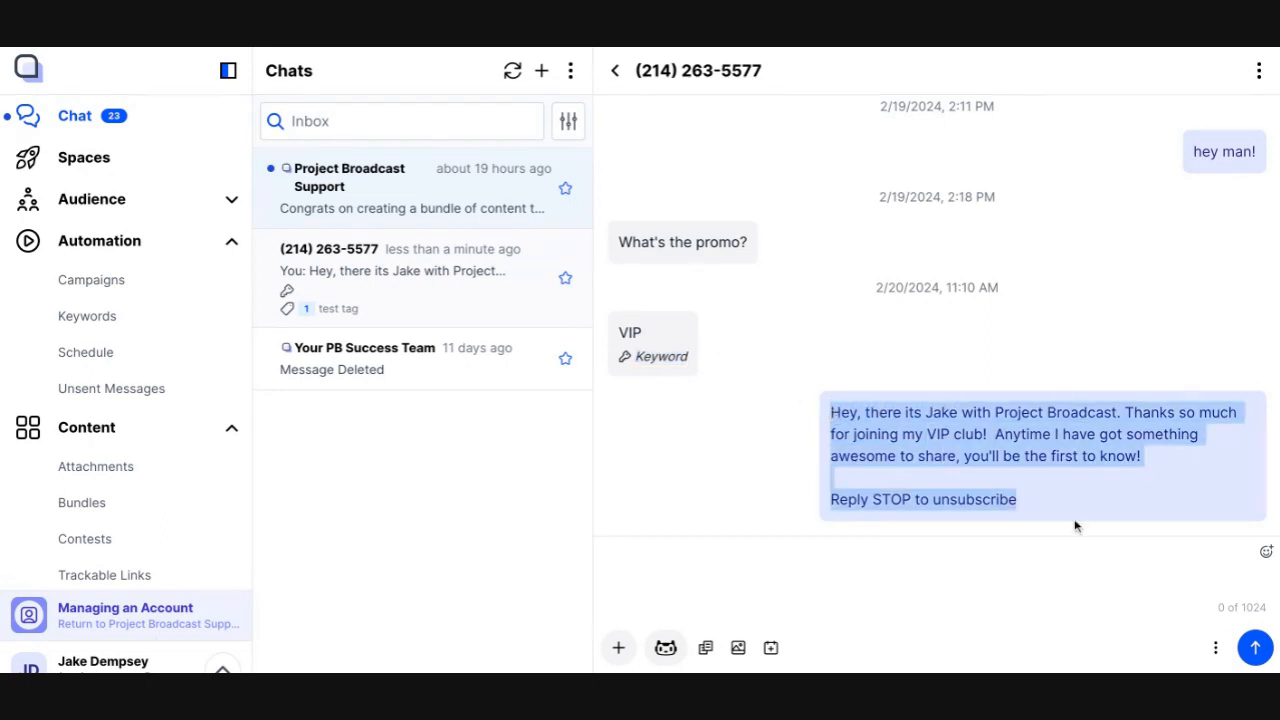
{"action": "left_click", "coordinate": [1076, 526]}
{"action": "left_click_drag", "start_coordinate": [1031, 506], "coordinate": [830, 500]}
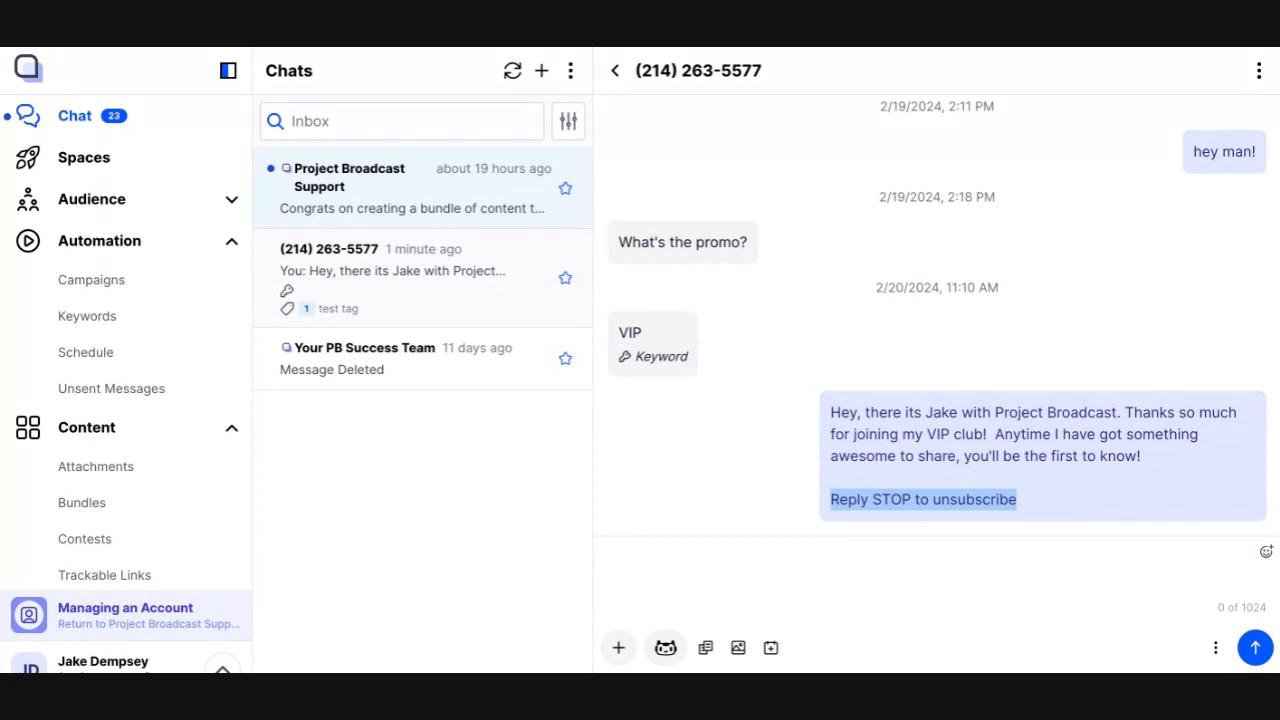
{"action": "scroll", "coordinate": [209, 423], "scroll_direction": "down", "scroll_amount": 2}
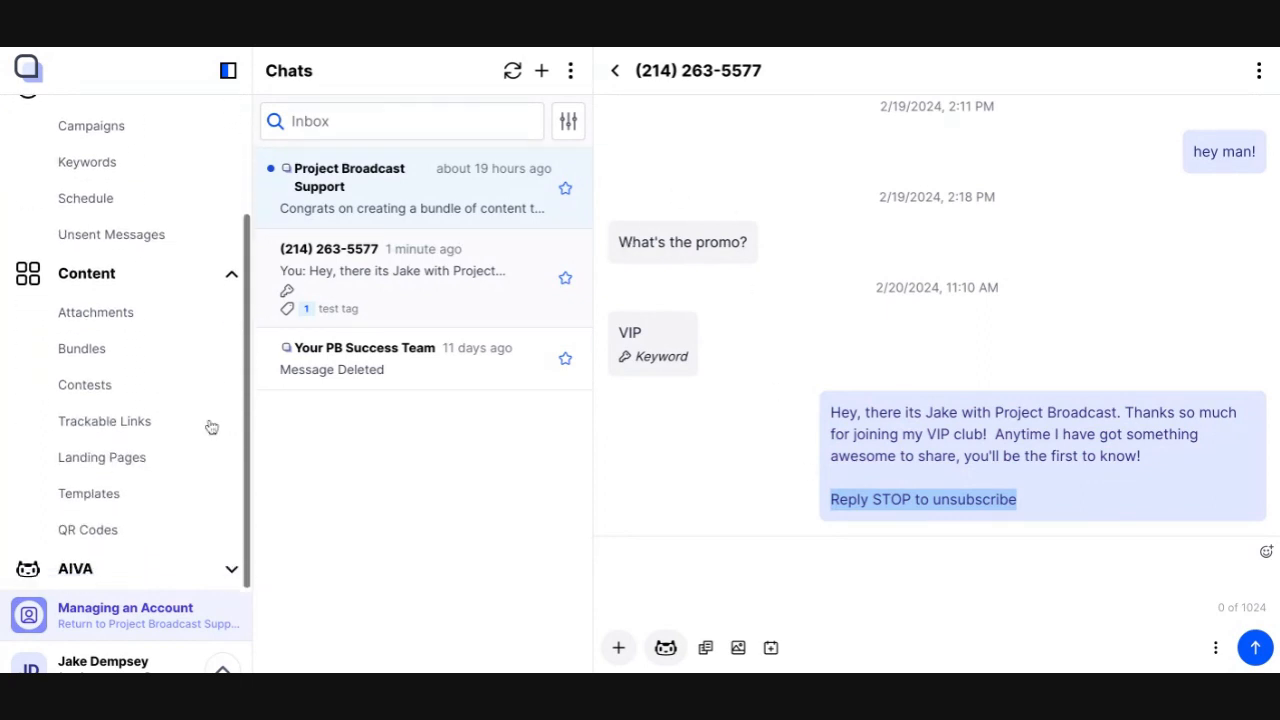
{"action": "scroll", "coordinate": [211, 427], "scroll_direction": "up", "scroll_amount": 2}
{"action": "scroll", "coordinate": [209, 426], "scroll_direction": "down", "scroll_amount": 2}
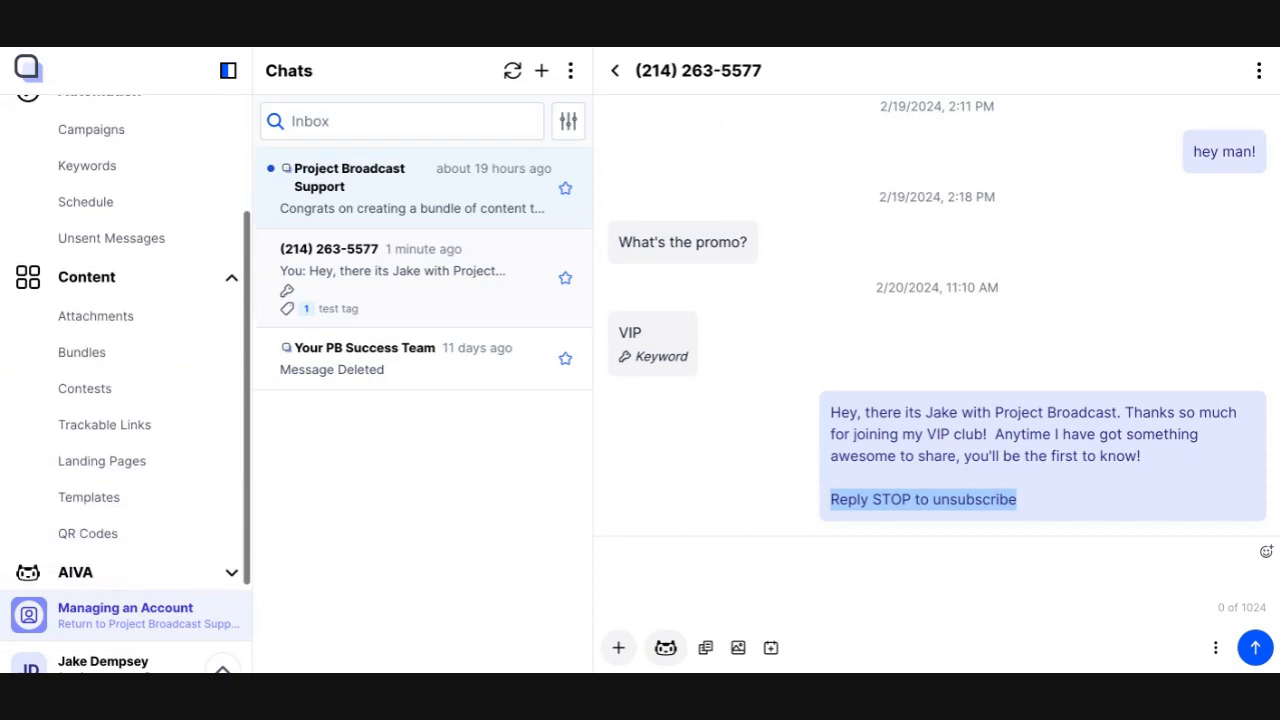
{"action": "scroll", "coordinate": [209, 426], "scroll_direction": "up", "scroll_amount": 2}
Open the vip tag under Audience Tags and check which contact it holds
{"action": "left_click", "coordinate": [231, 199]}
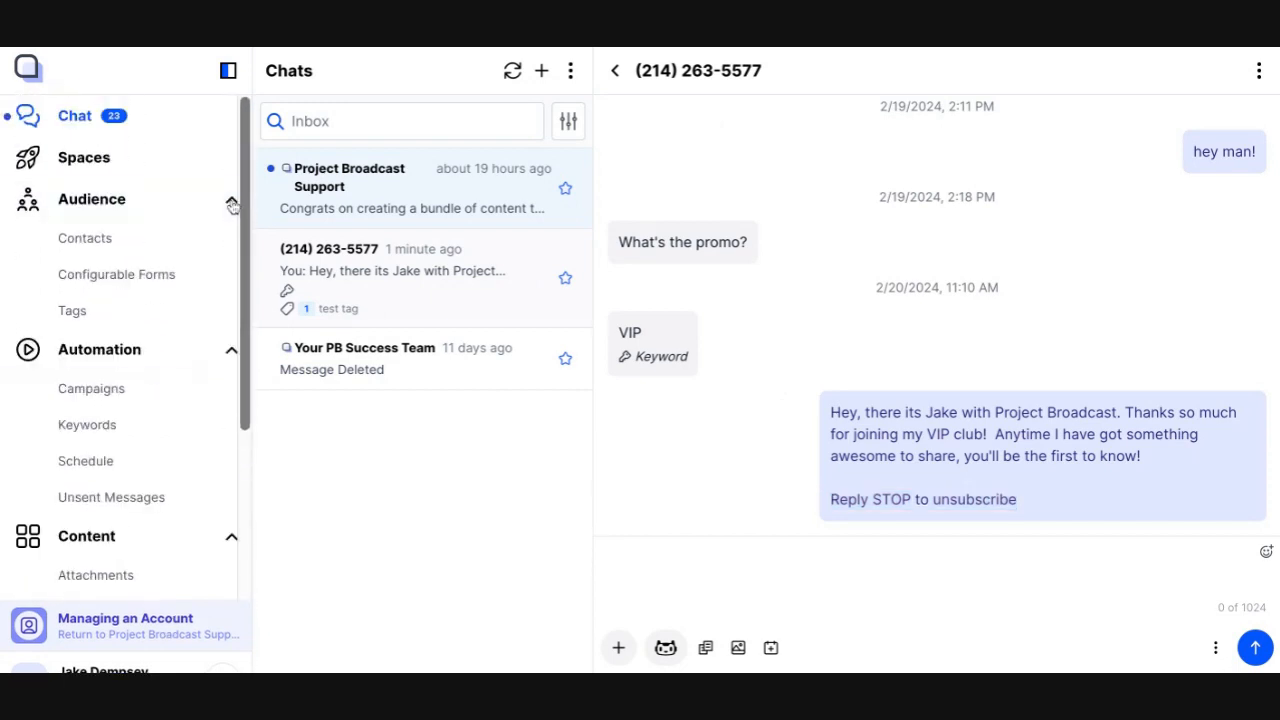
{"action": "left_click", "coordinate": [97, 310]}
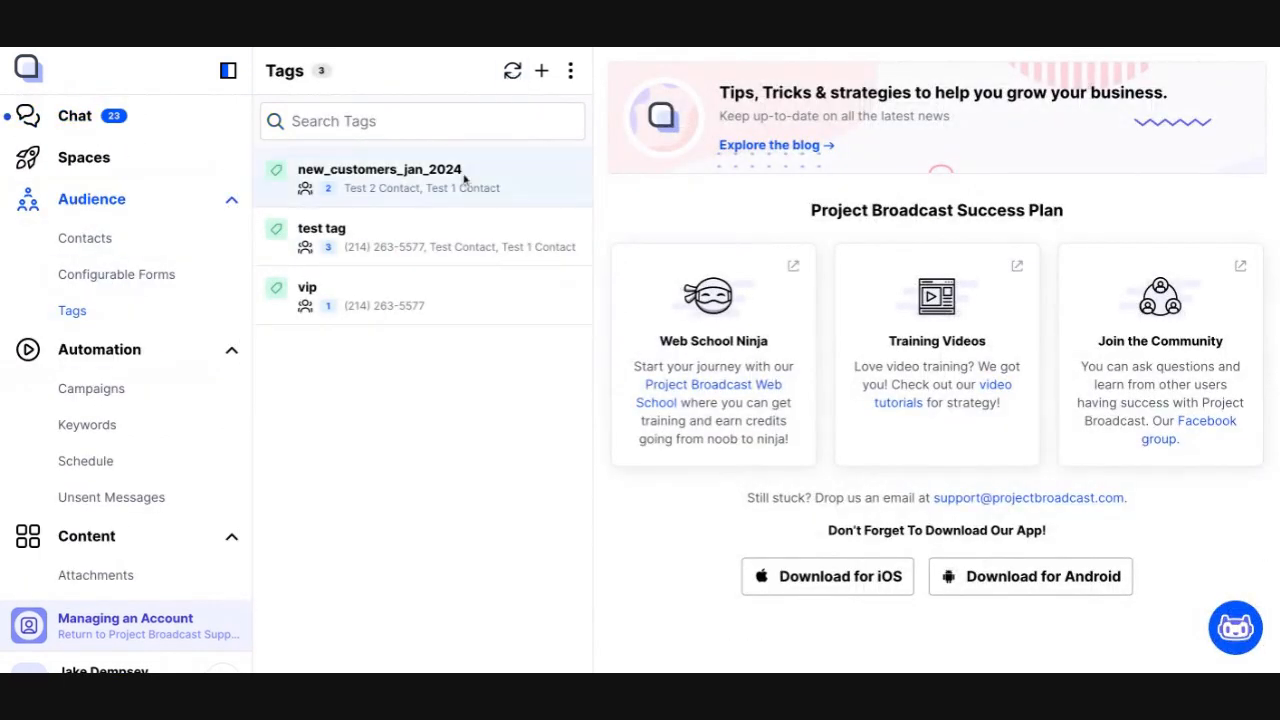
{"action": "left_click", "coordinate": [386, 303]}
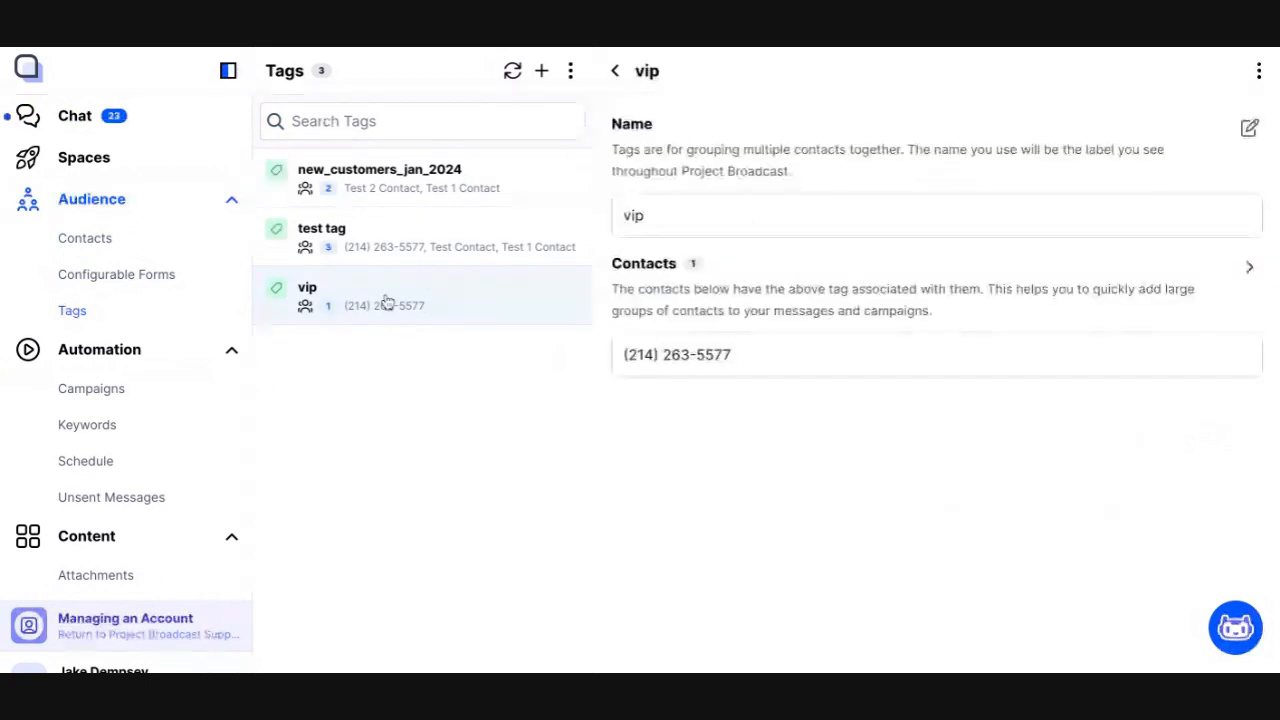
{"action": "left_click_drag", "start_coordinate": [624, 355], "coordinate": [762, 362]}
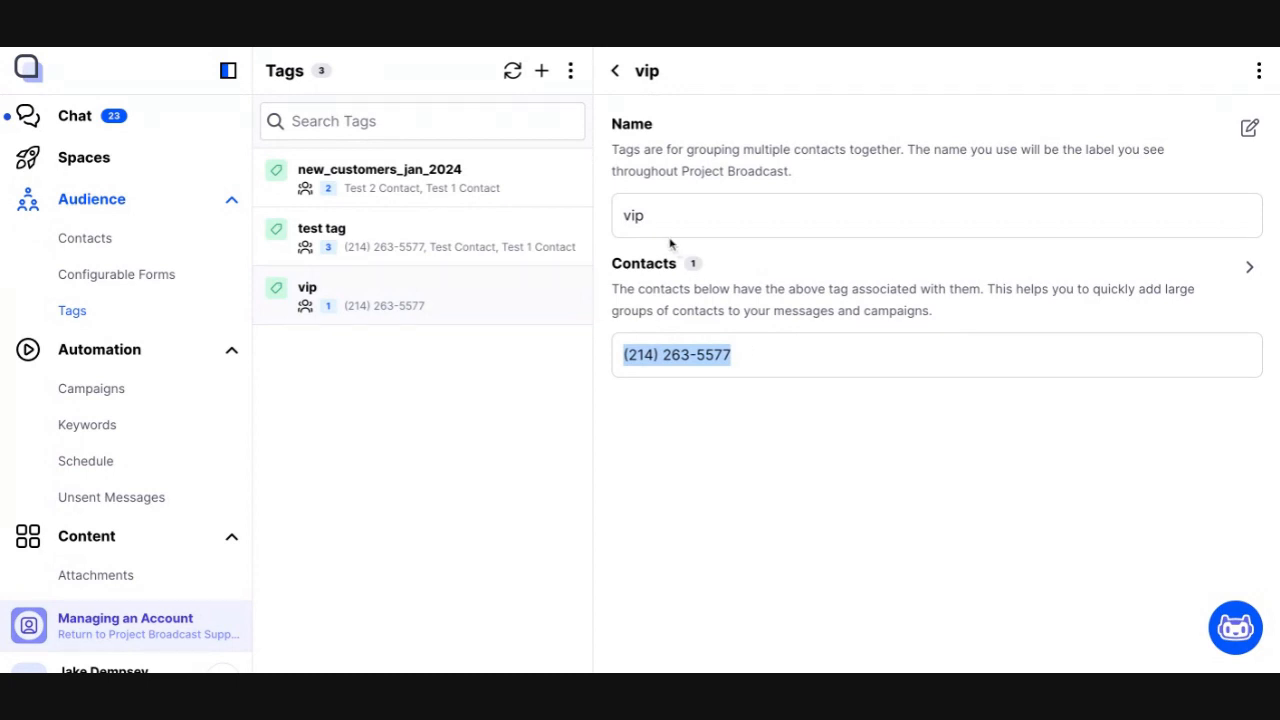
{"action": "left_click", "coordinate": [672, 458]}
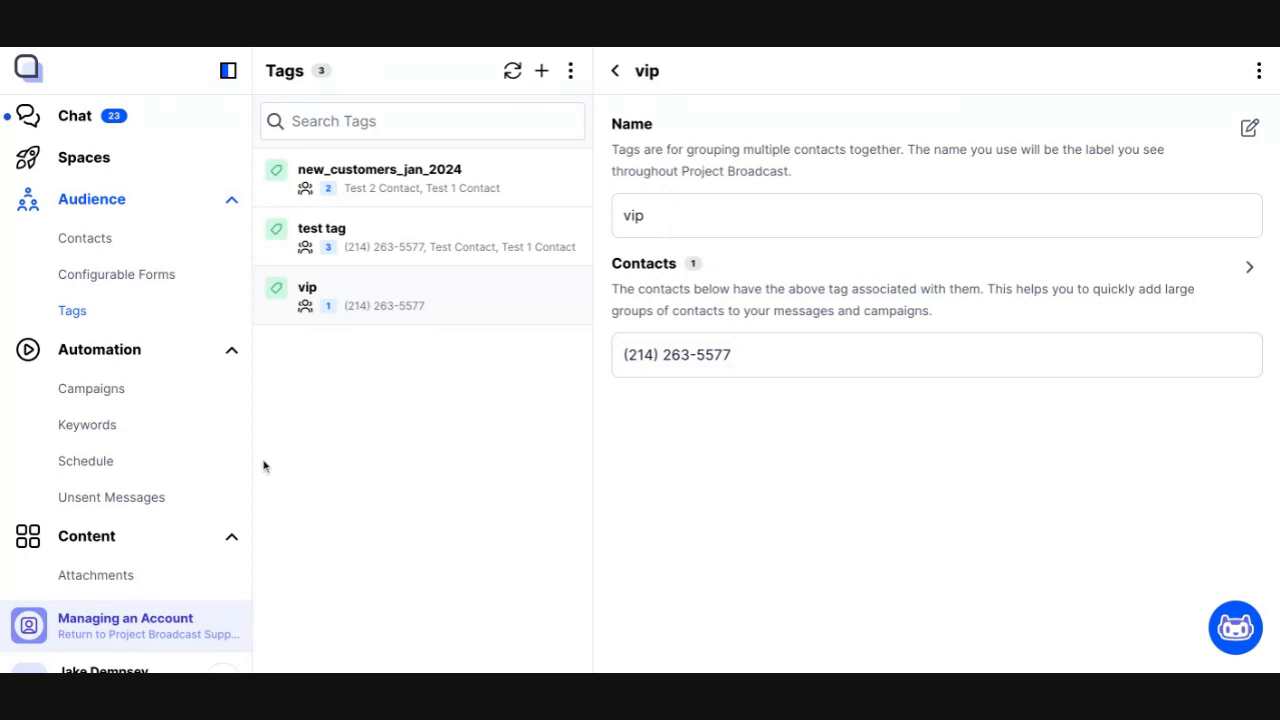
Try scheduling a new broadcast to all contacts tagged vip, then discard the draft
{"action": "left_click", "coordinate": [165, 467]}
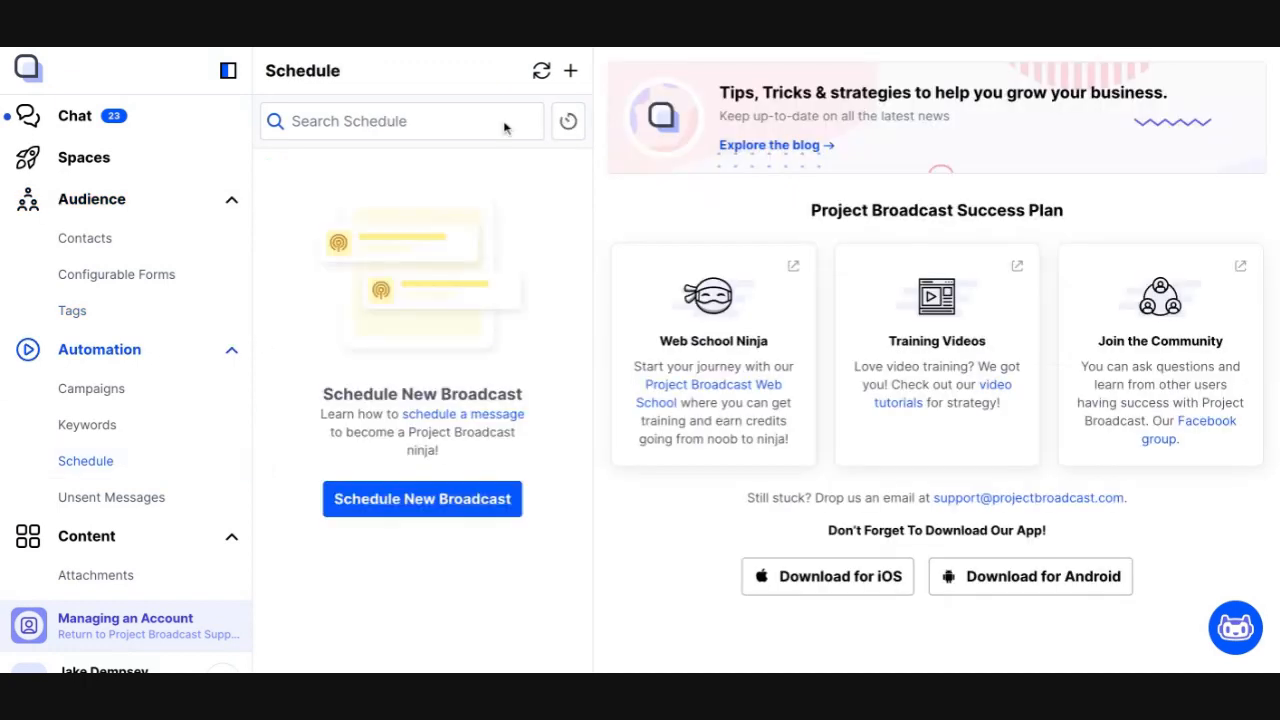
{"action": "left_click", "coordinate": [569, 71]}
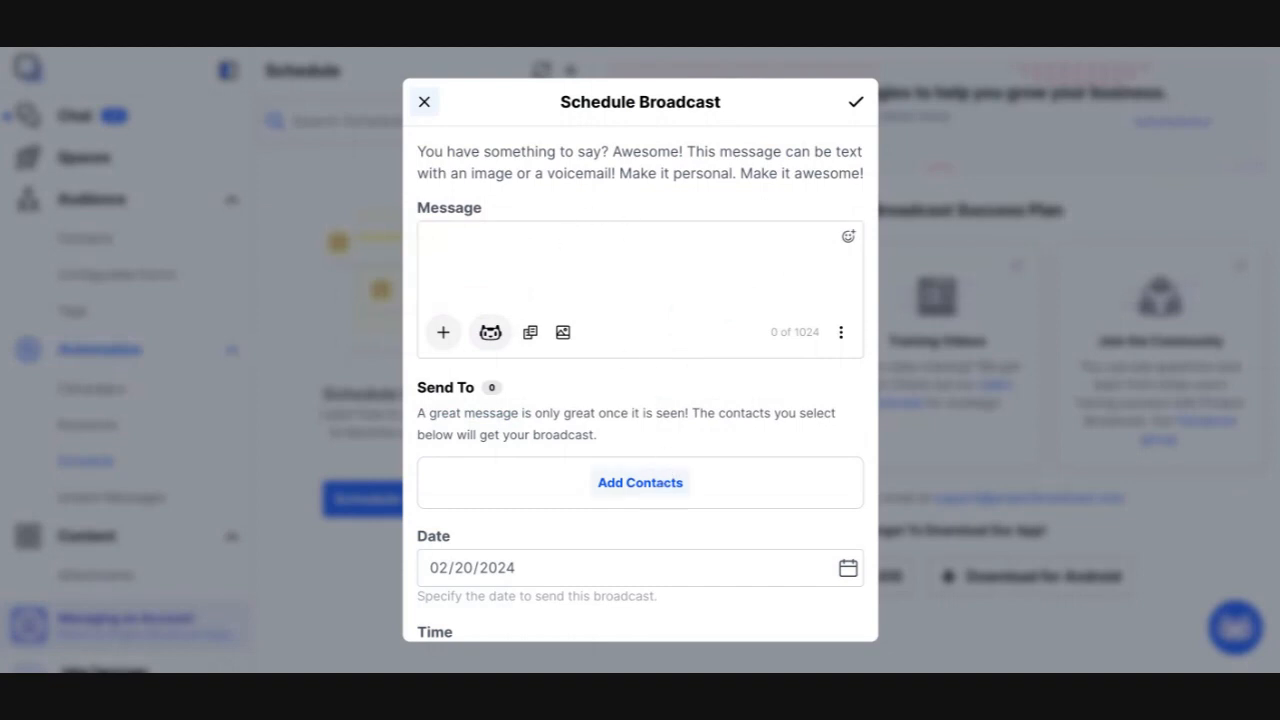
{"action": "left_click", "coordinate": [632, 485]}
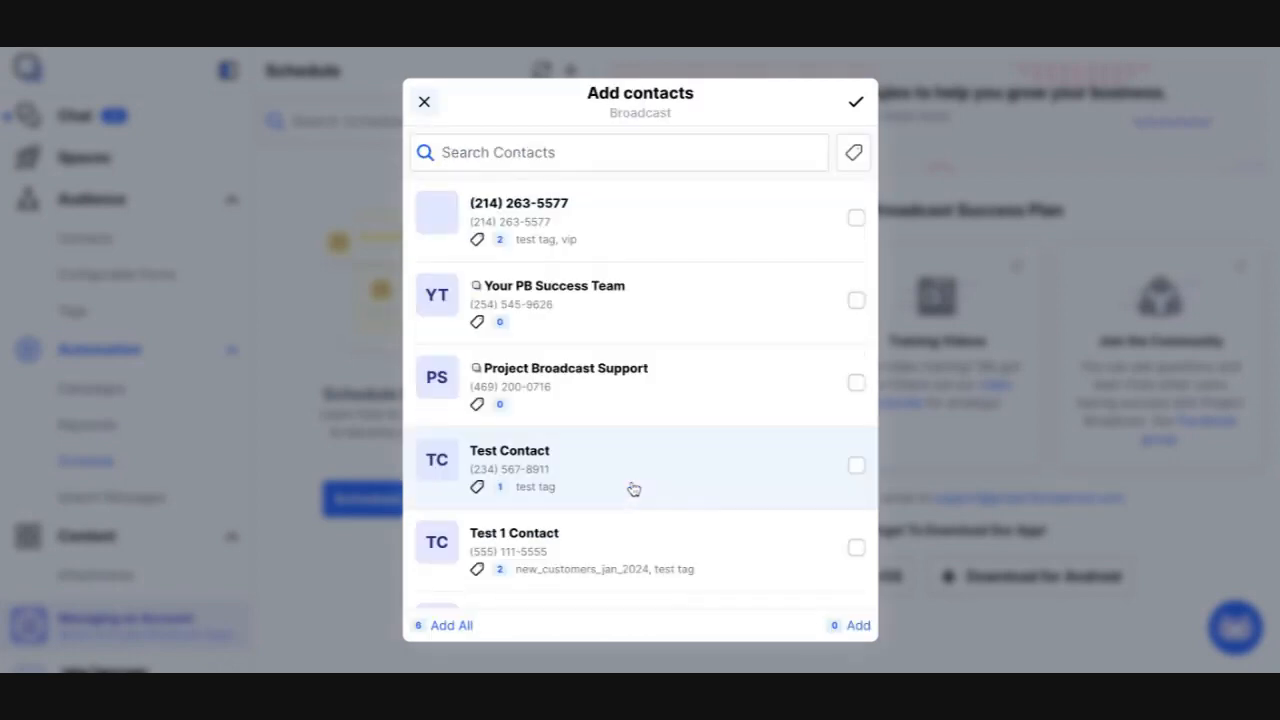
{"action": "left_click", "coordinate": [853, 157]}
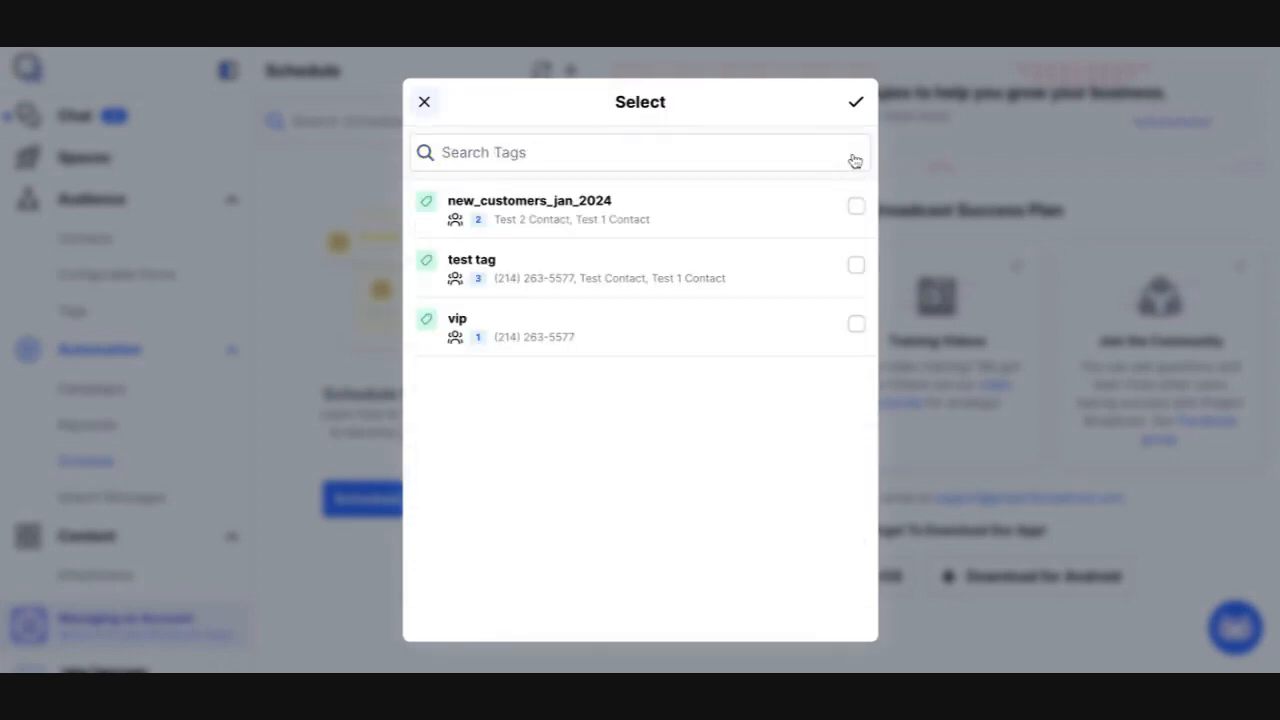
{"action": "left_click", "coordinate": [789, 335]}
{"action": "left_click", "coordinate": [856, 104]}
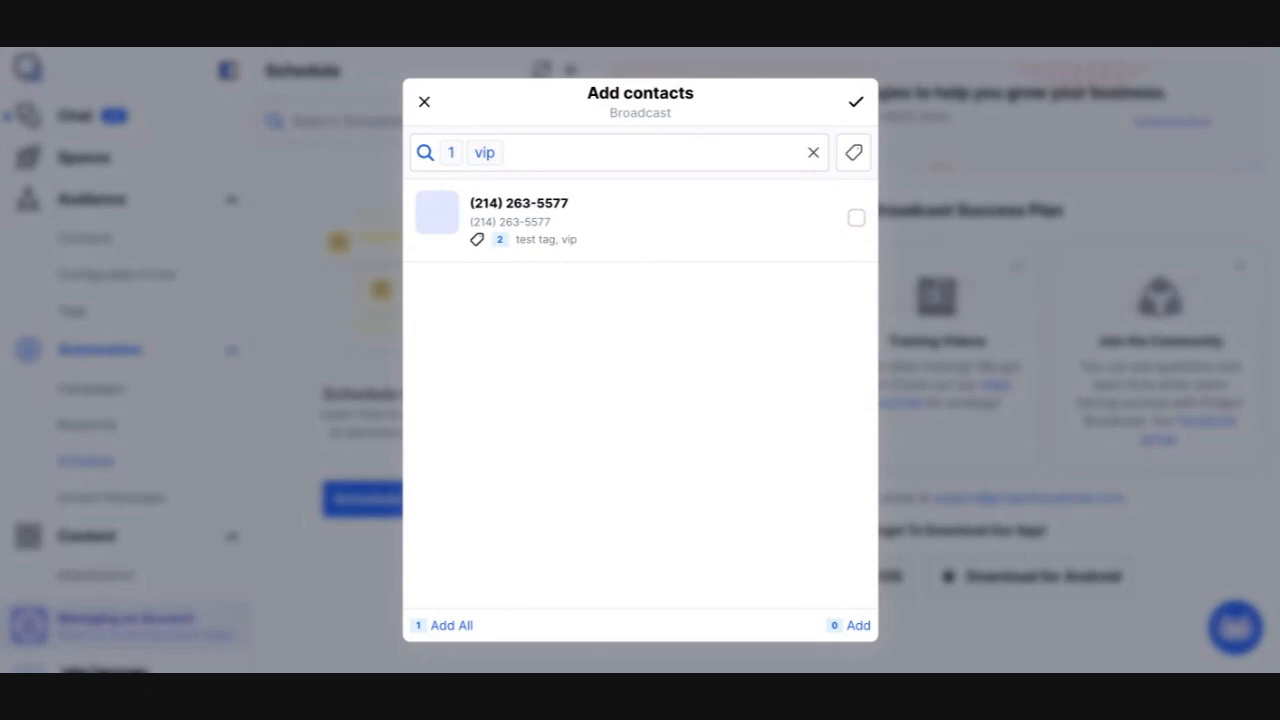
{"action": "left_click", "coordinate": [451, 625]}
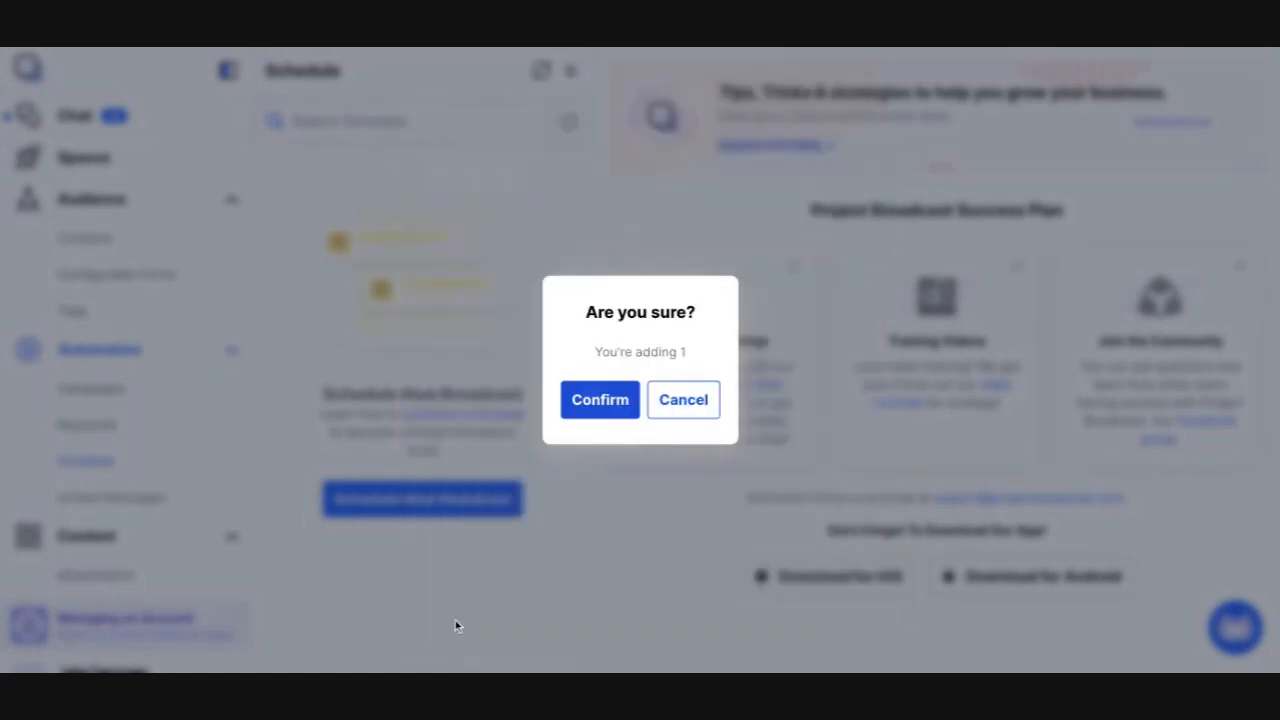
{"action": "left_click", "coordinate": [605, 401]}
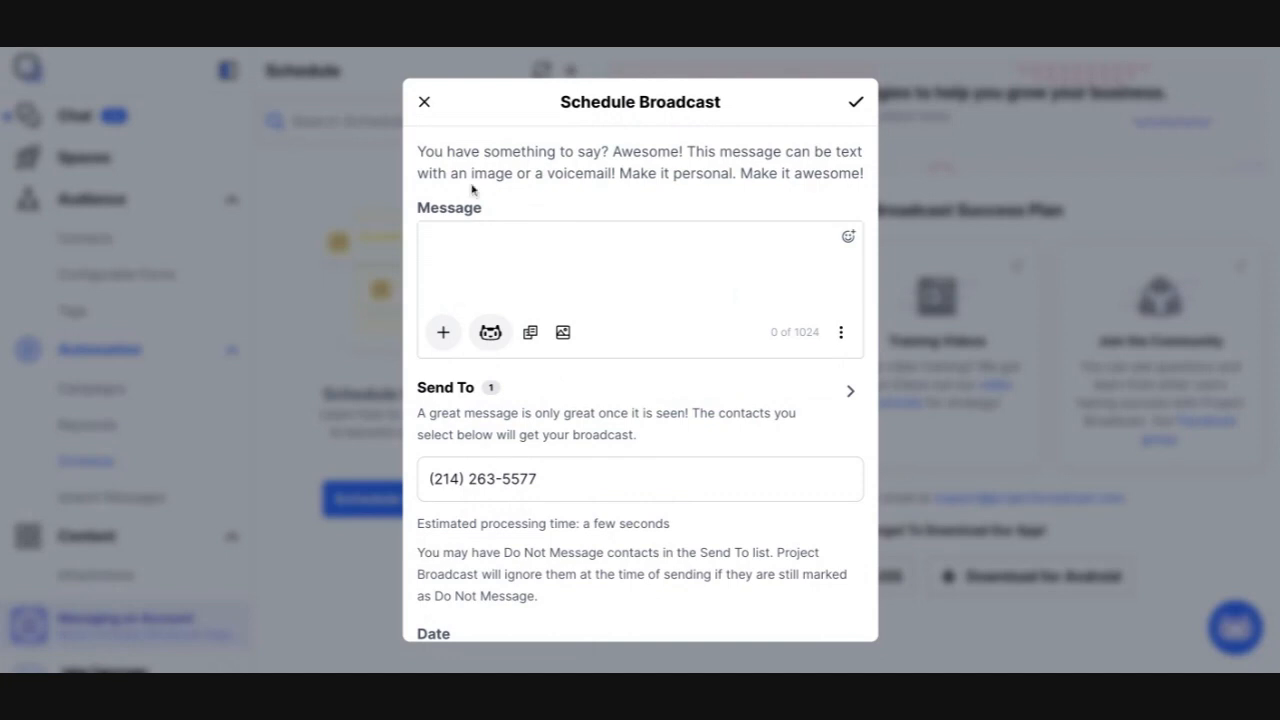
{"action": "left_click", "coordinate": [425, 104]}
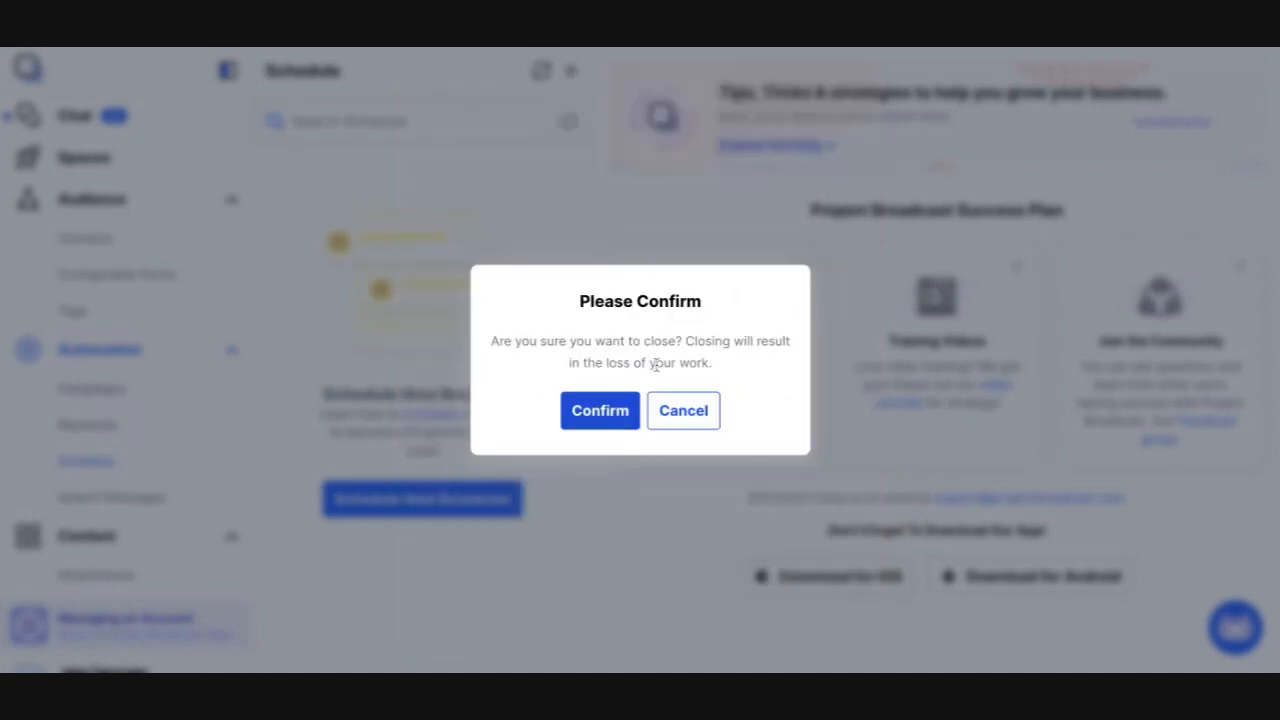
{"action": "left_click", "coordinate": [600, 411]}
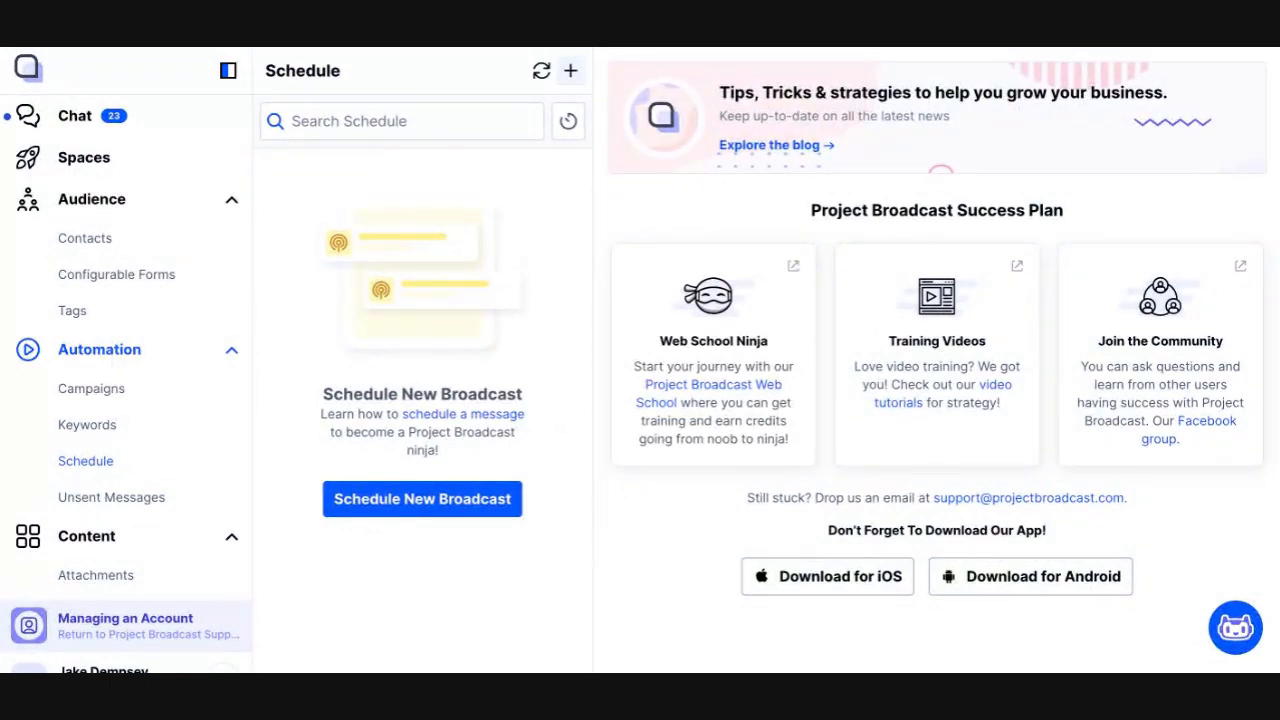
Create a new Drip campaign named Test
{"action": "left_click", "coordinate": [178, 388]}
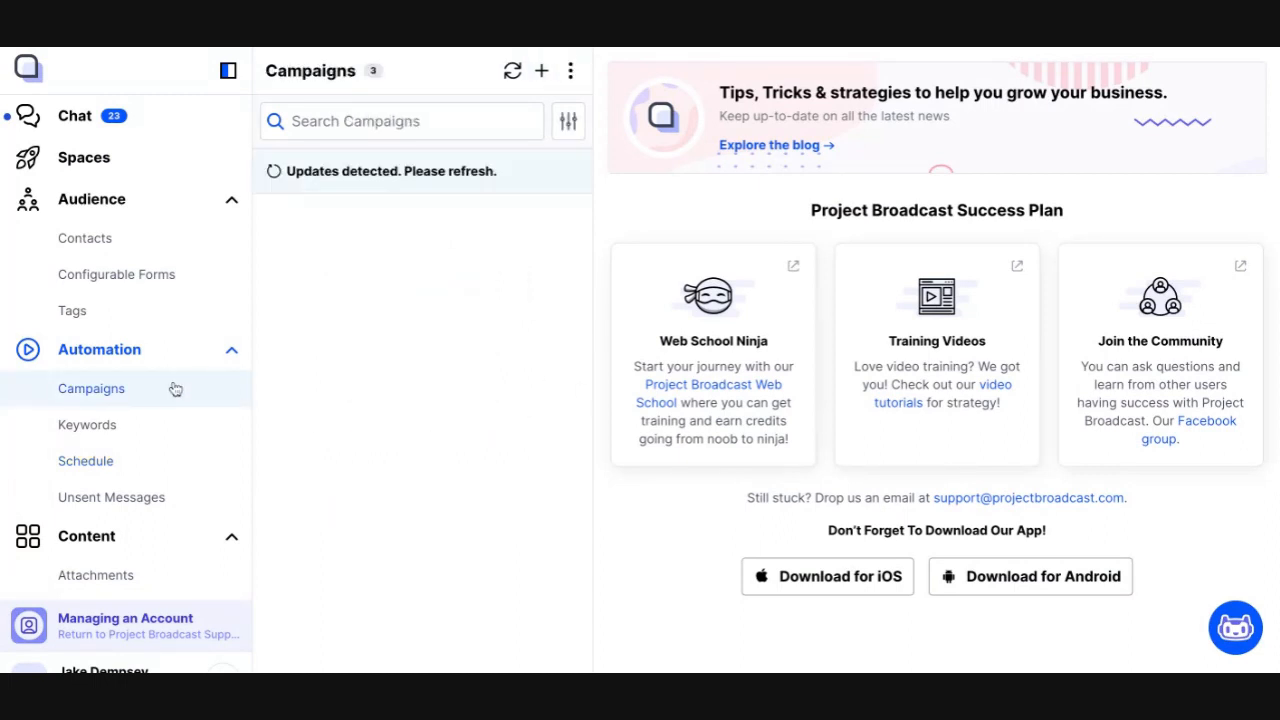
{"action": "left_click", "coordinate": [541, 71]}
{"action": "left_click", "coordinate": [426, 266]}
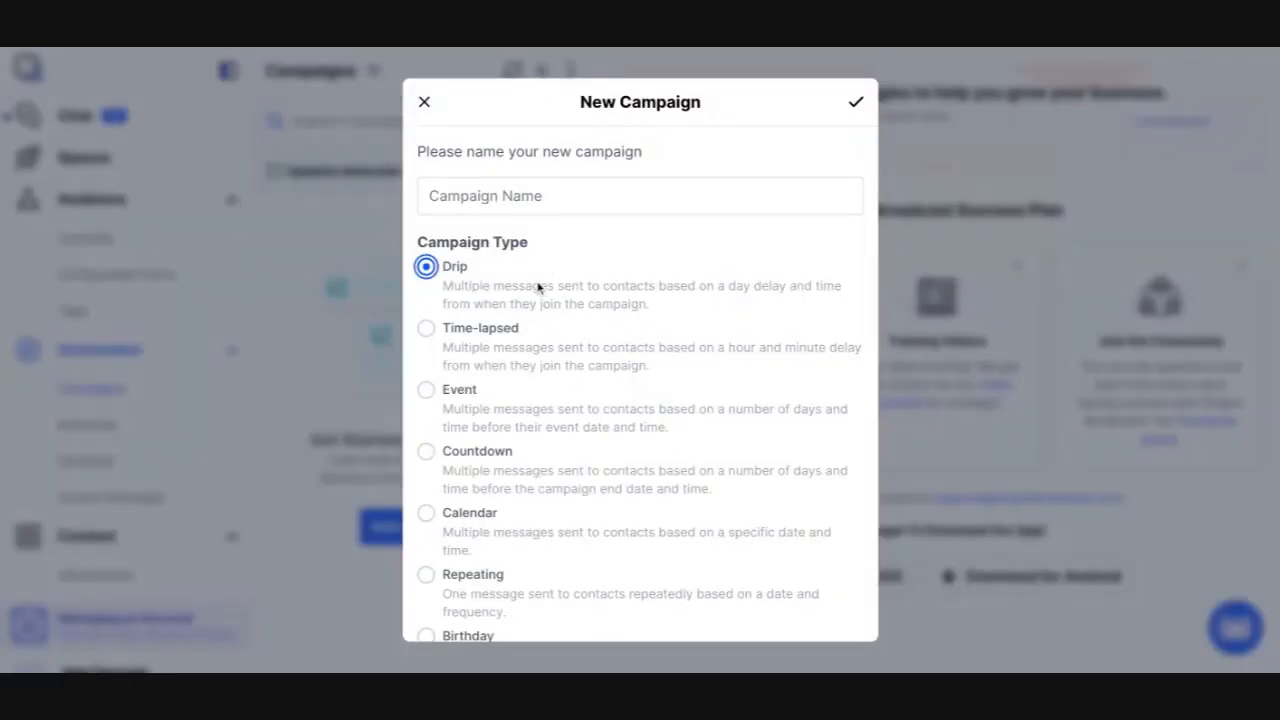
{"action": "left_click", "coordinate": [690, 204]}
{"action": "type", "text": "T"}
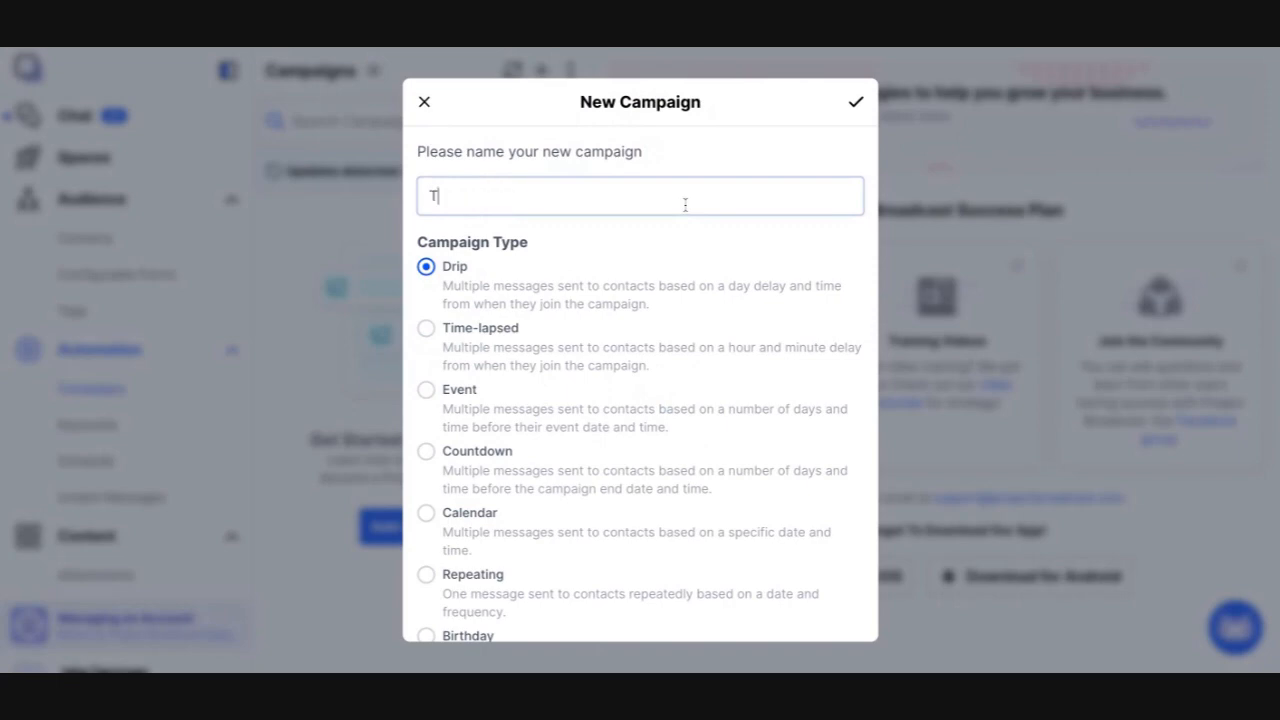
{"action": "type", "text": "est"}
{"action": "left_click", "coordinate": [856, 102]}
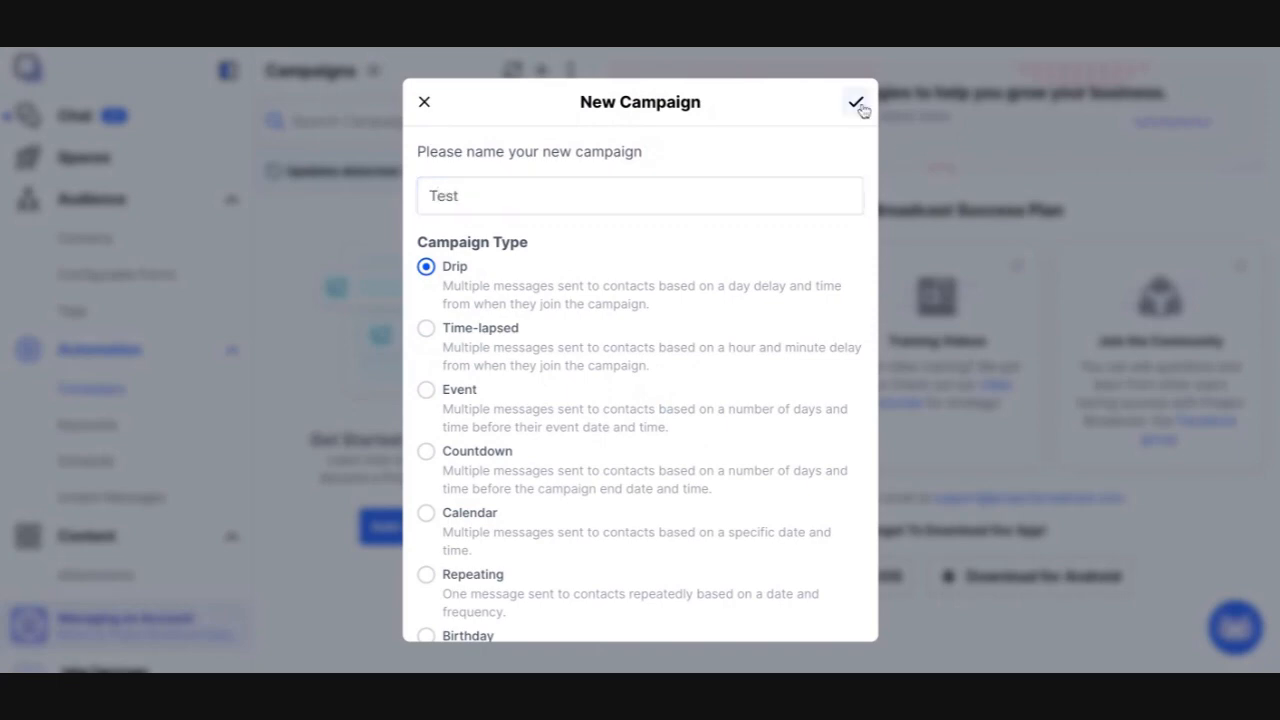
{"action": "left_click", "coordinate": [930, 318]}
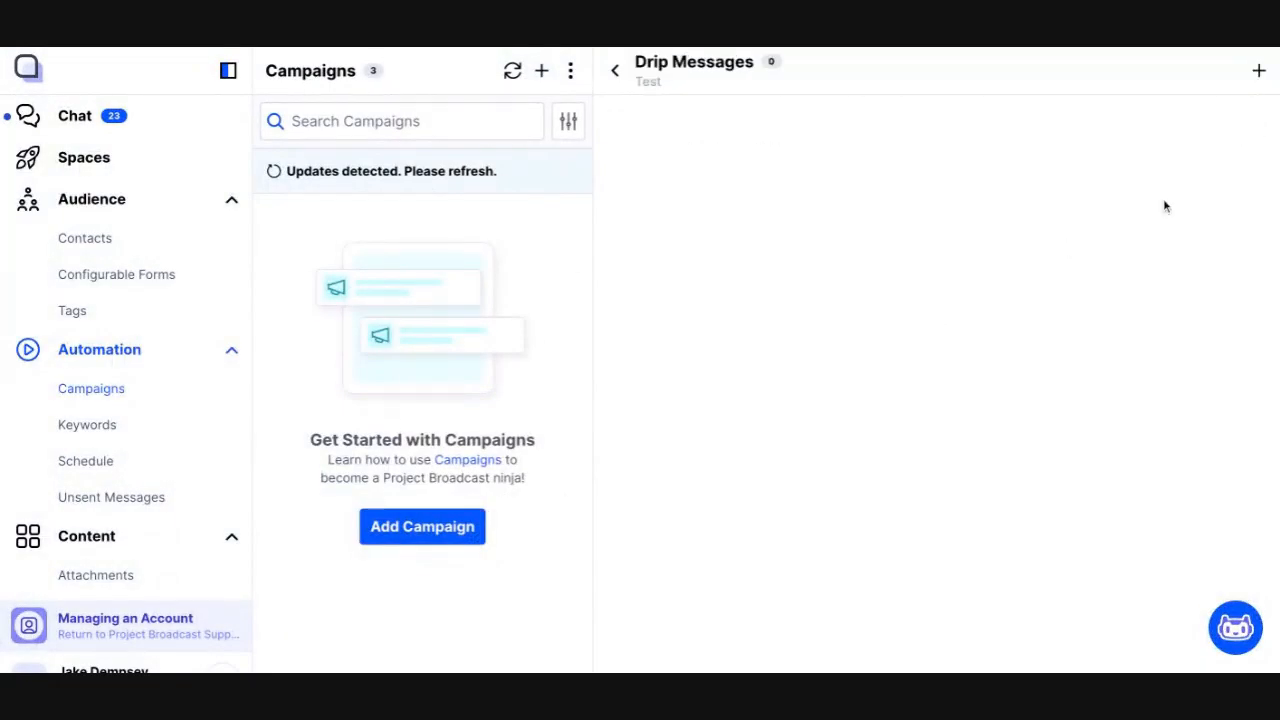
Try adding a drip message Msg 1 with text Test, day delay 0 and time 11:13 AM, then close it unsaved
{"action": "left_click", "coordinate": [1258, 72]}
{"action": "left_click", "coordinate": [719, 320]}
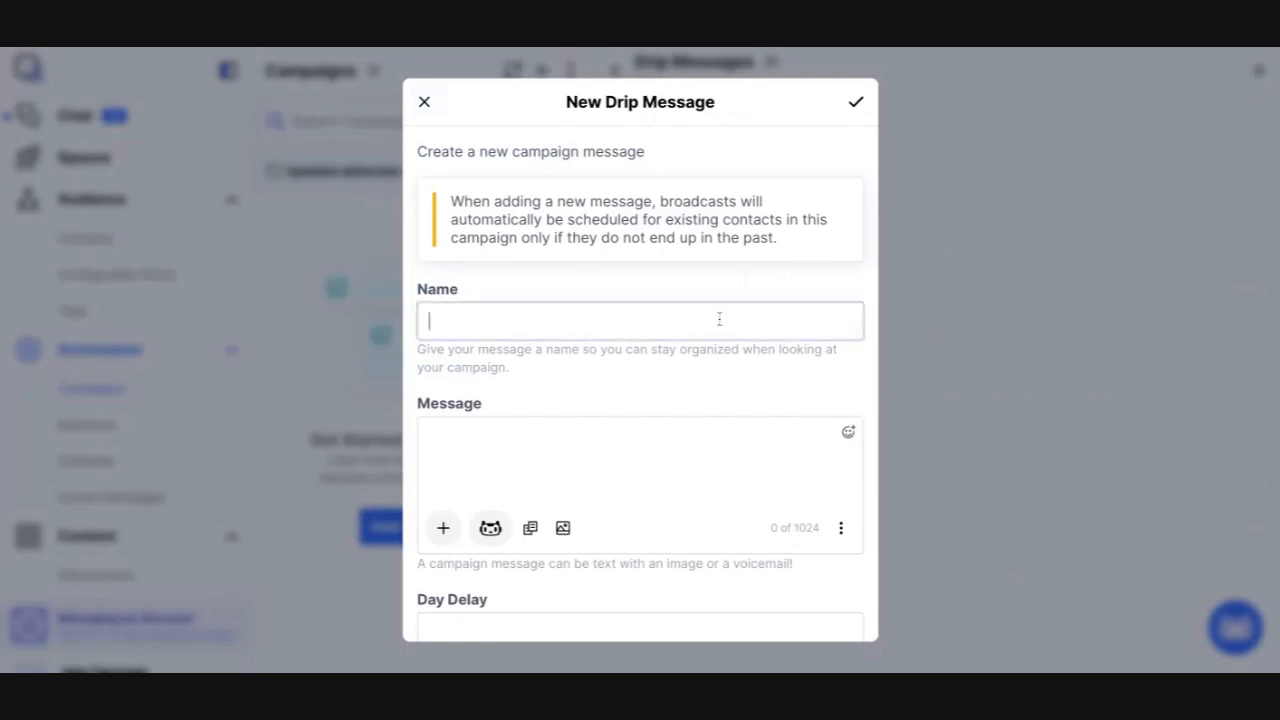
{"action": "type", "text": "Msg 1"}
{"action": "left_click", "coordinate": [700, 440]}
{"action": "type", "text": "Test"}
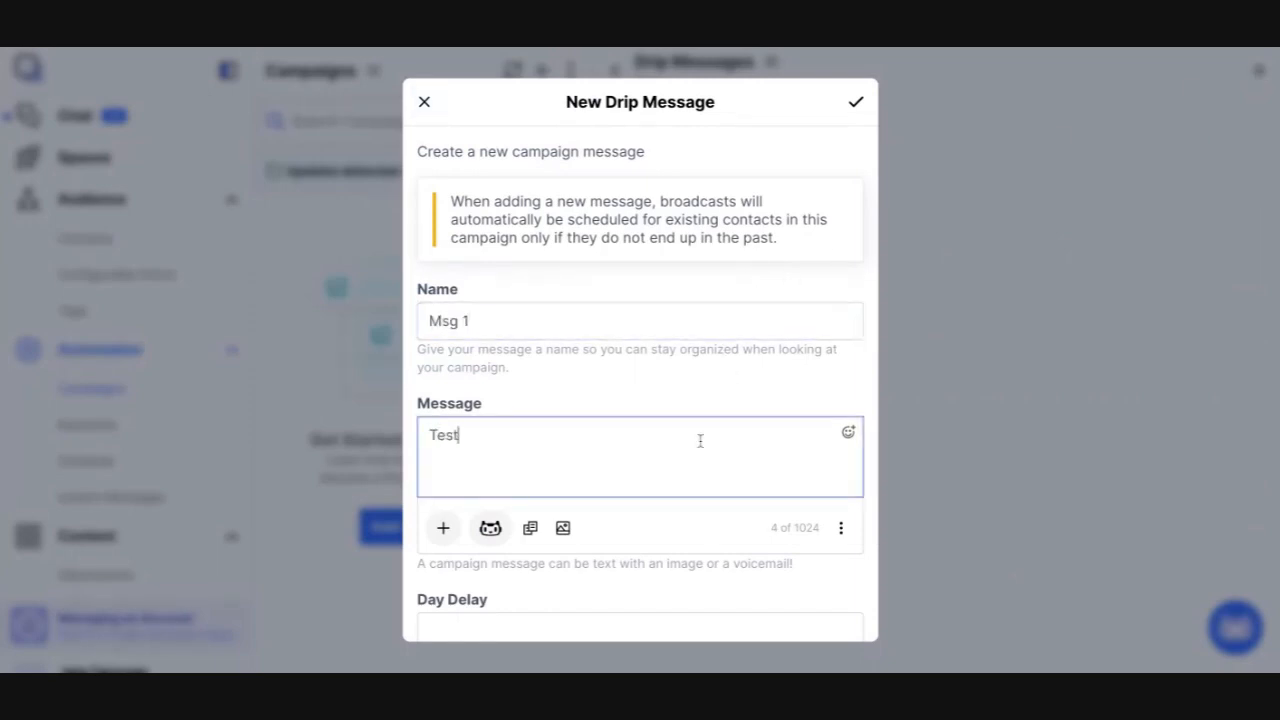
{"action": "scroll", "coordinate": [700, 442], "scroll_direction": "down", "scroll_amount": 3}
{"action": "left_click", "coordinate": [620, 388]}
{"action": "type", "text": "0"}
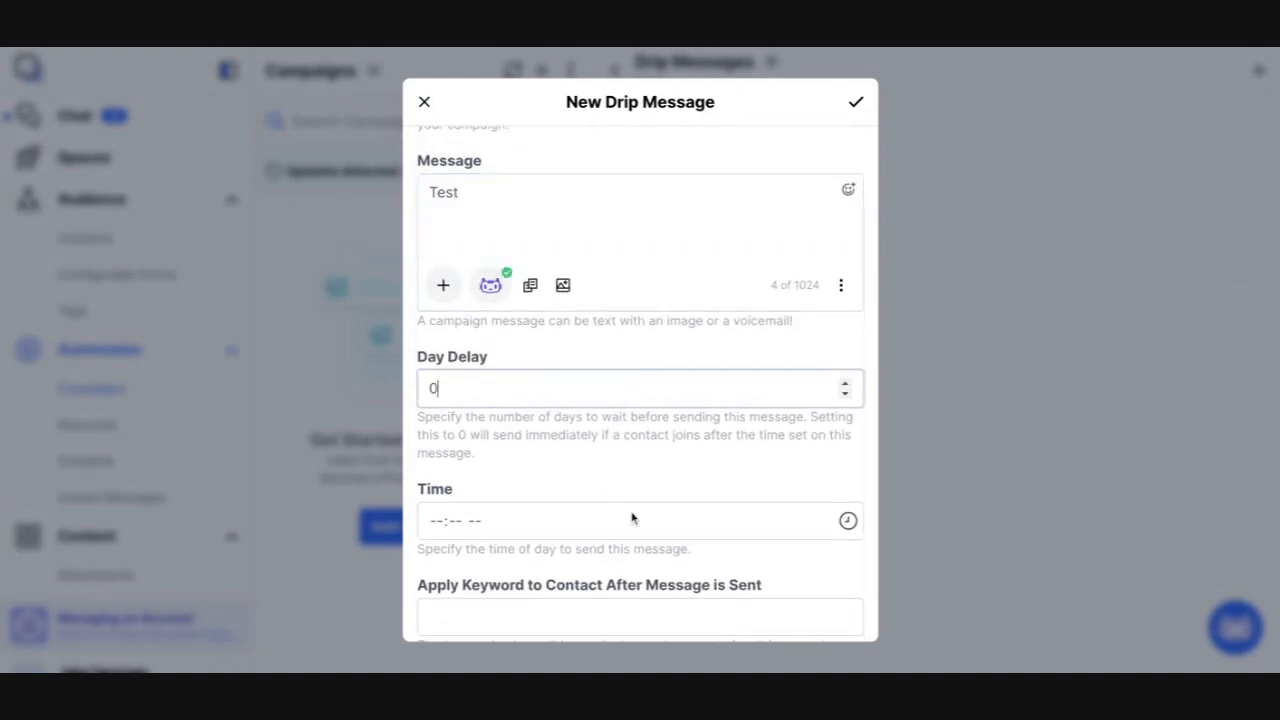
{"action": "left_click", "coordinate": [845, 524]}
{"action": "left_click", "coordinate": [585, 370]}
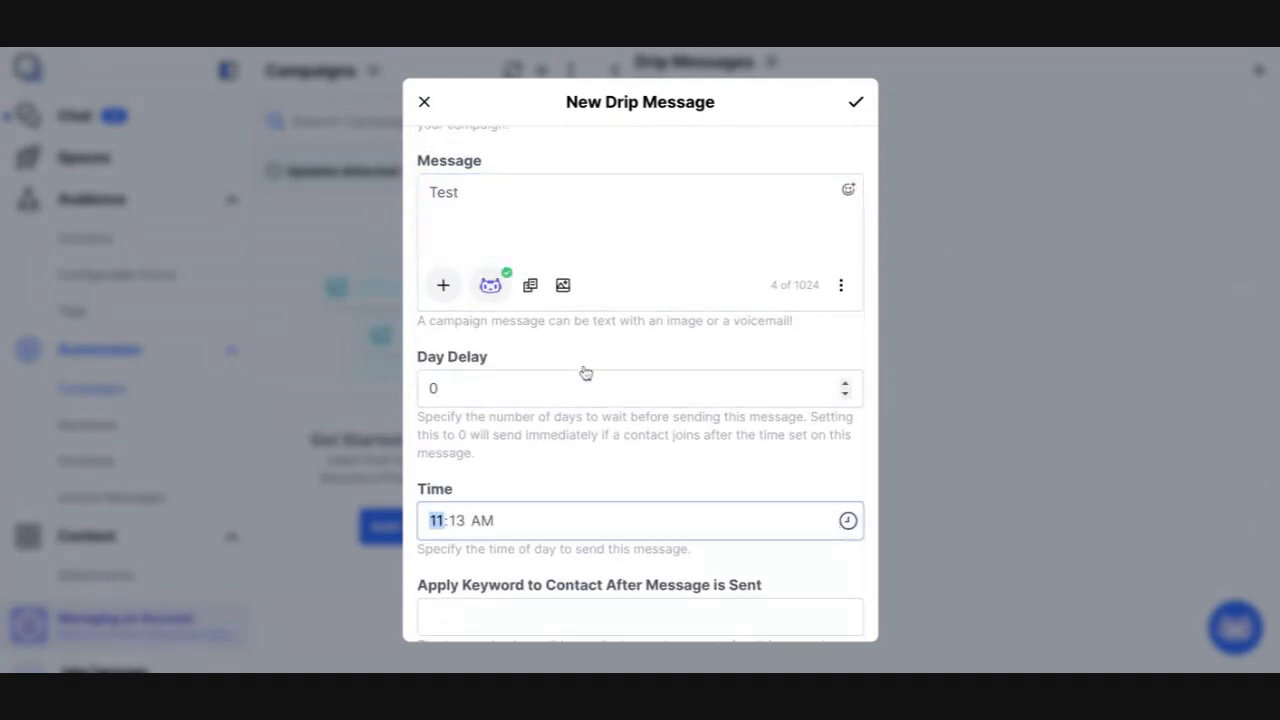
{"action": "scroll", "coordinate": [557, 608], "scroll_direction": "down", "scroll_amount": 1}
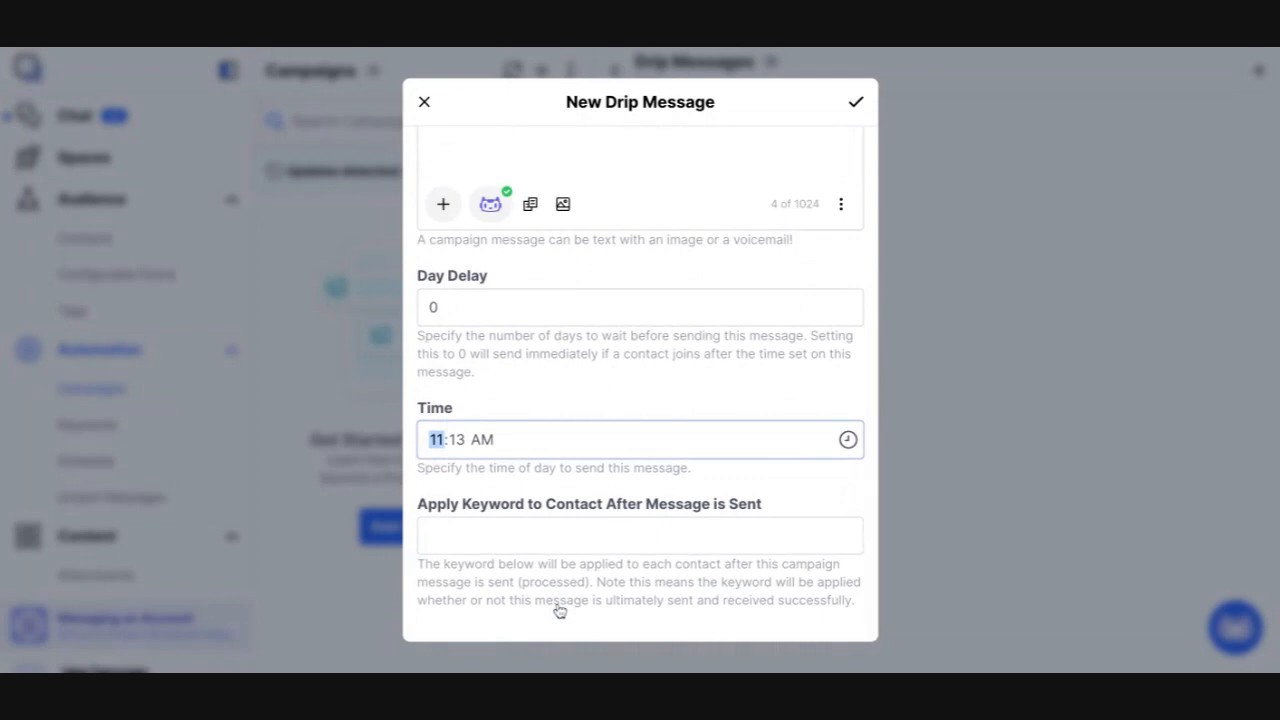
{"action": "triple_click", "coordinate": [417, 504]}
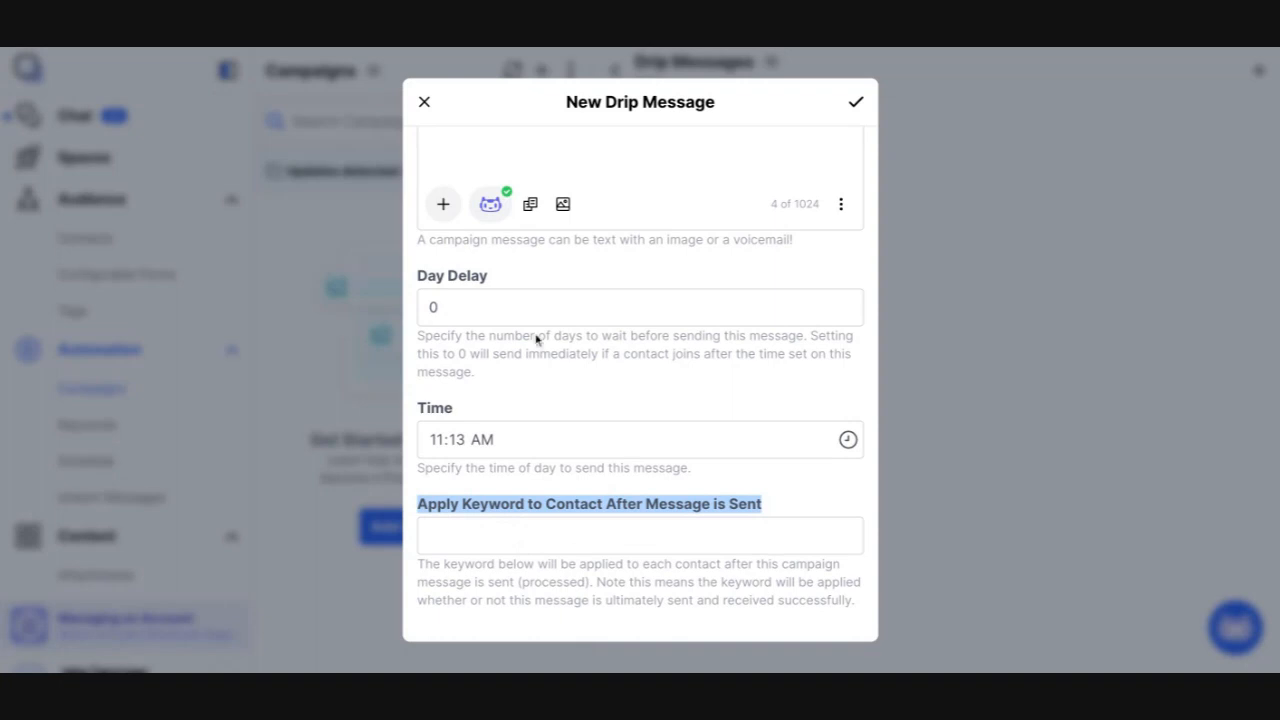
{"action": "left_click", "coordinate": [425, 103]}
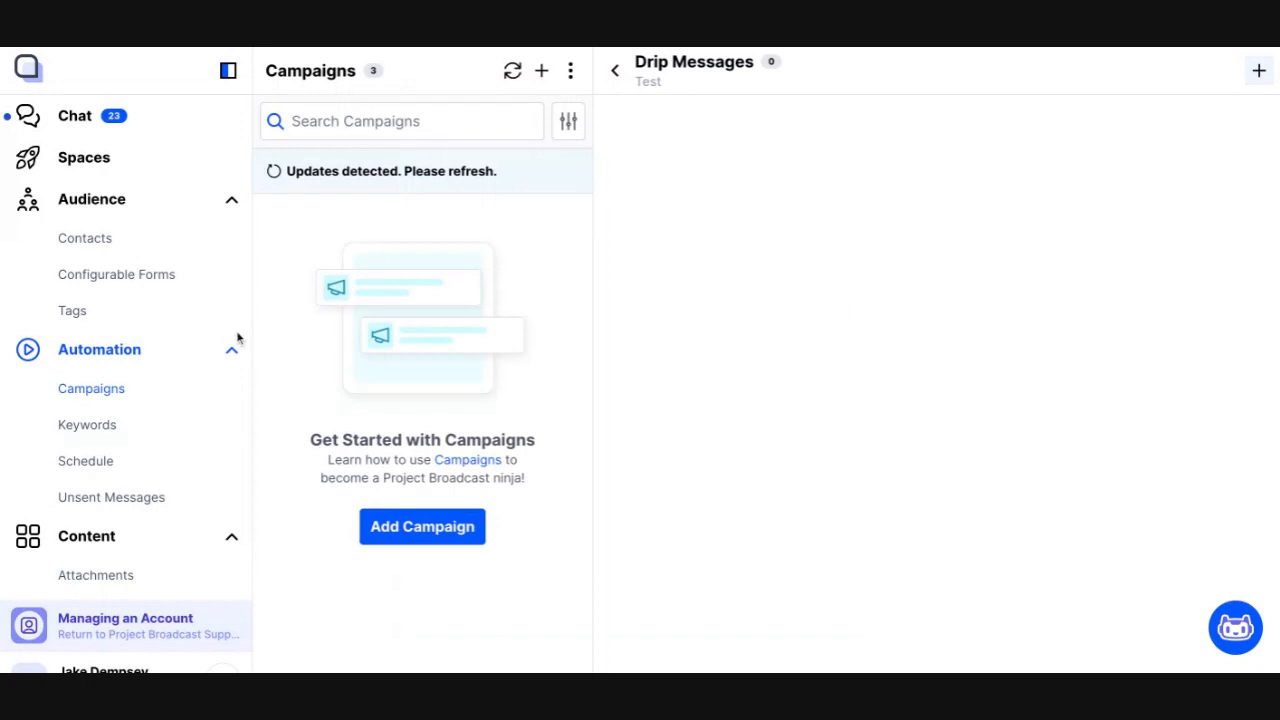
Create a configurable form named test and review its Apply Keyword to Contact on Form Submission setting
{"action": "left_click", "coordinate": [171, 276]}
{"action": "left_click", "coordinate": [541, 71]}
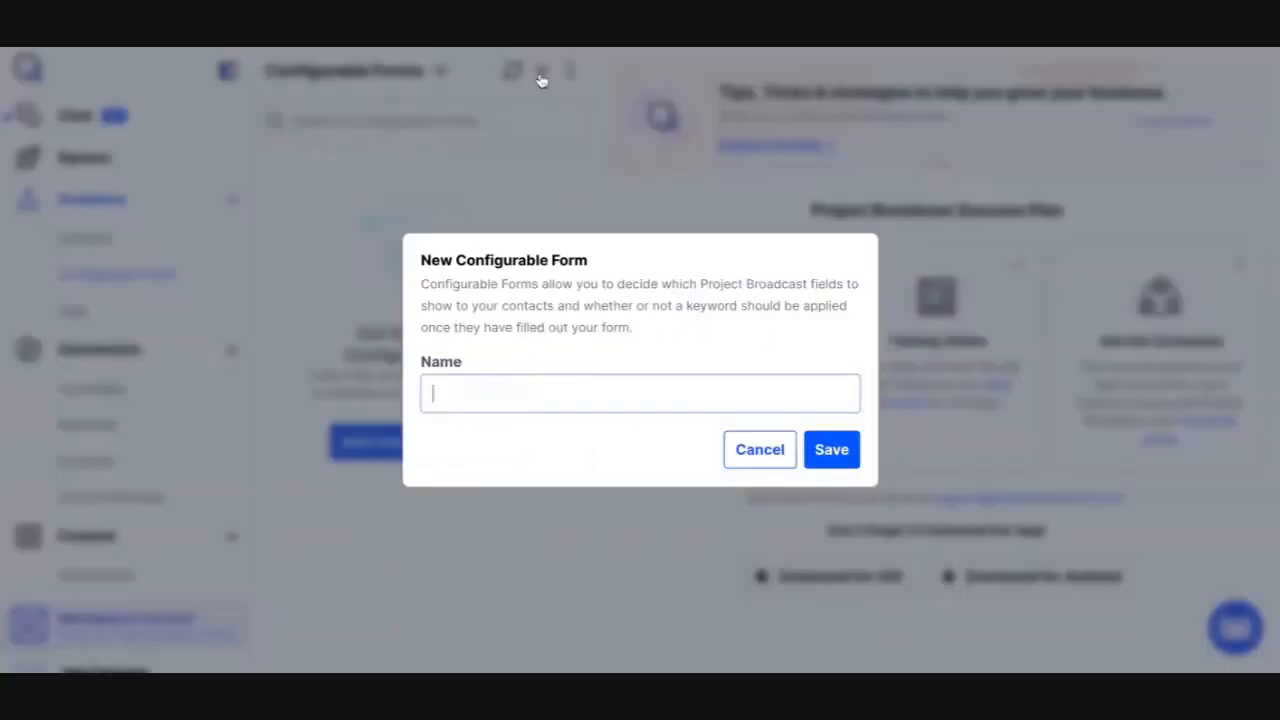
{"action": "type", "text": "test"}
{"action": "left_click", "coordinate": [843, 450]}
{"action": "scroll", "coordinate": [800, 470], "scroll_direction": "down", "scroll_amount": 1}
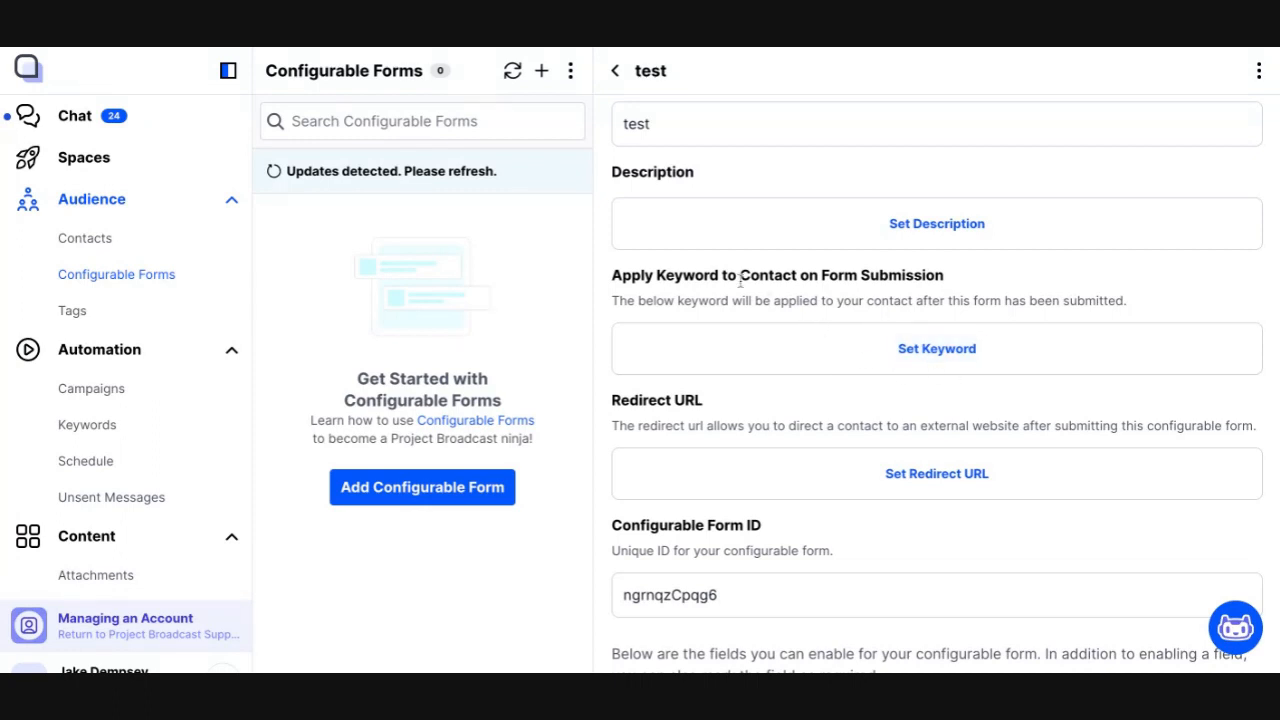
{"action": "left_click_drag", "start_coordinate": [719, 276], "coordinate": [612, 276]}
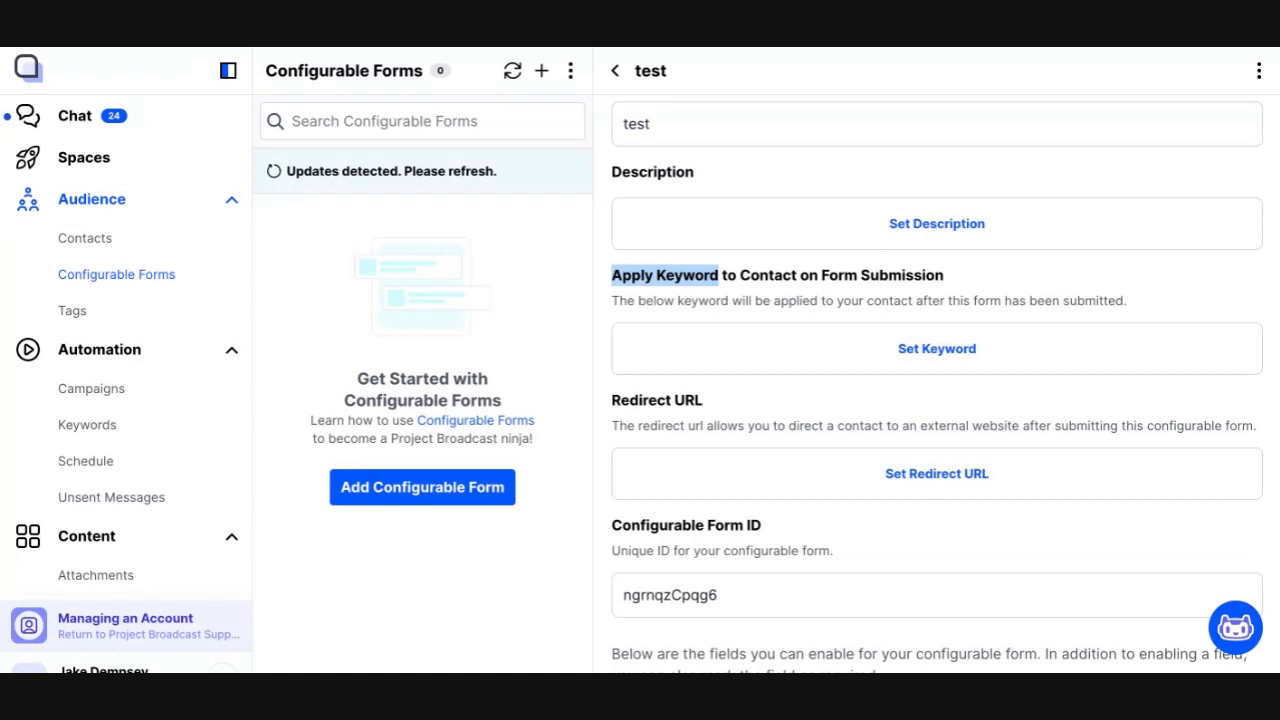
Open the test contact's chat and manually apply the vip keyword to that contact
{"action": "left_click", "coordinate": [167, 134]}
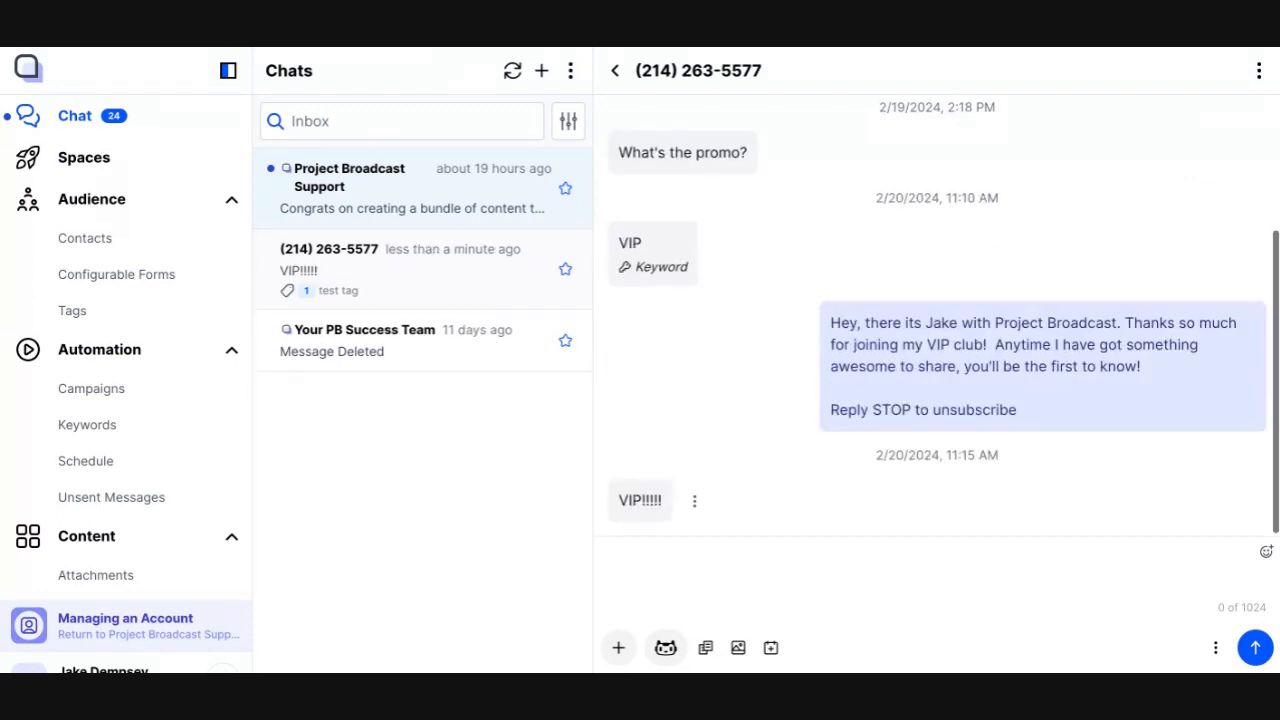
{"action": "triple_click", "coordinate": [637, 503]}
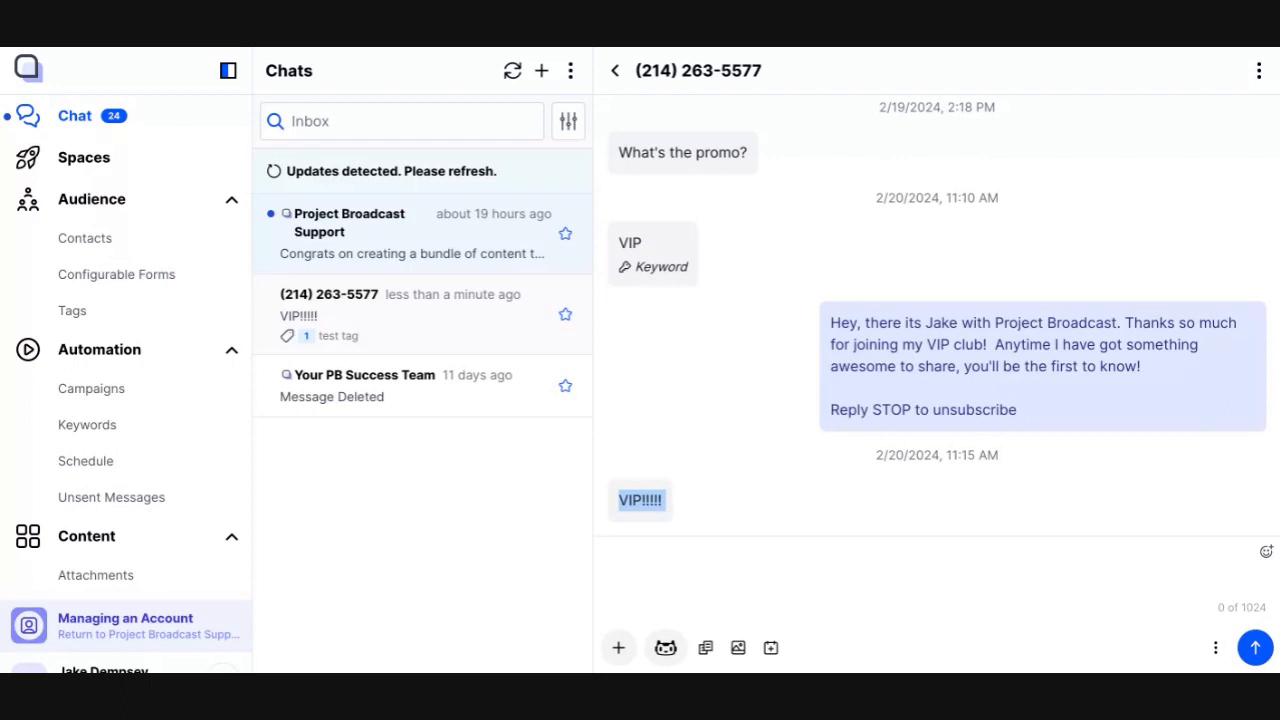
{"action": "left_click", "coordinate": [688, 572]}
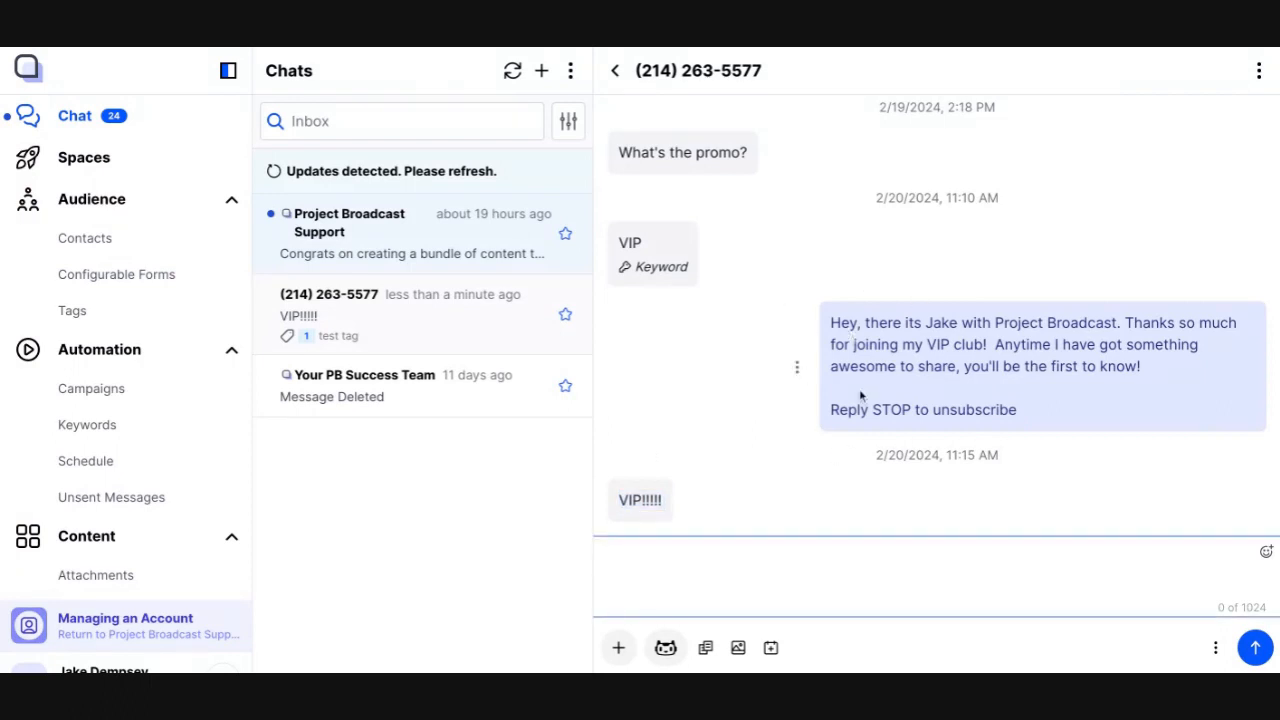
{"action": "left_click", "coordinate": [1258, 81]}
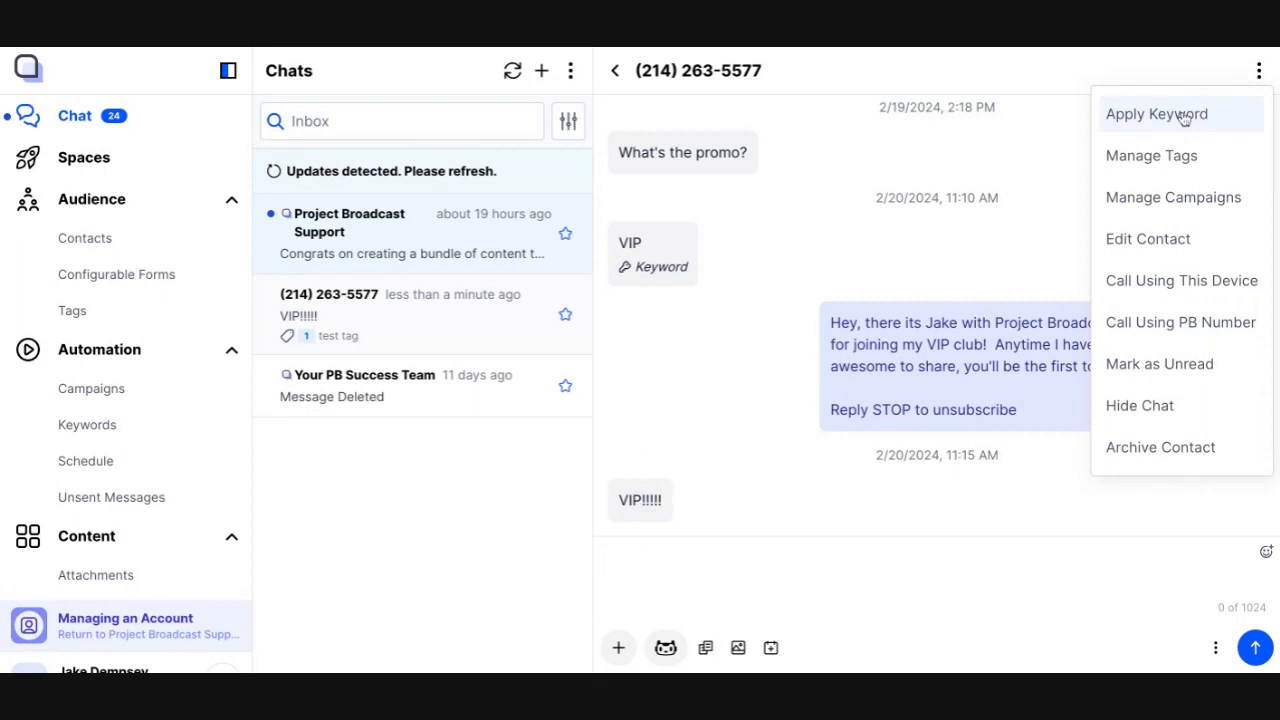
{"action": "left_click", "coordinate": [1184, 116]}
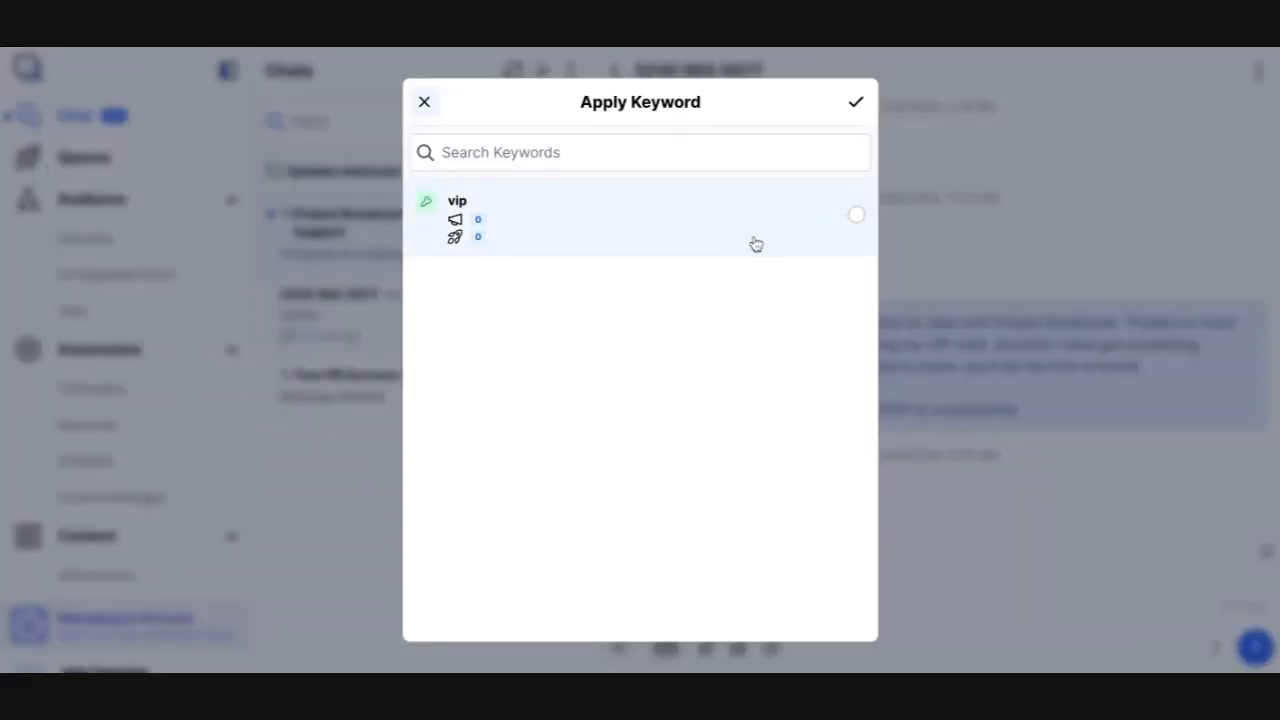
{"action": "left_click", "coordinate": [776, 225]}
{"action": "left_click", "coordinate": [856, 104]}
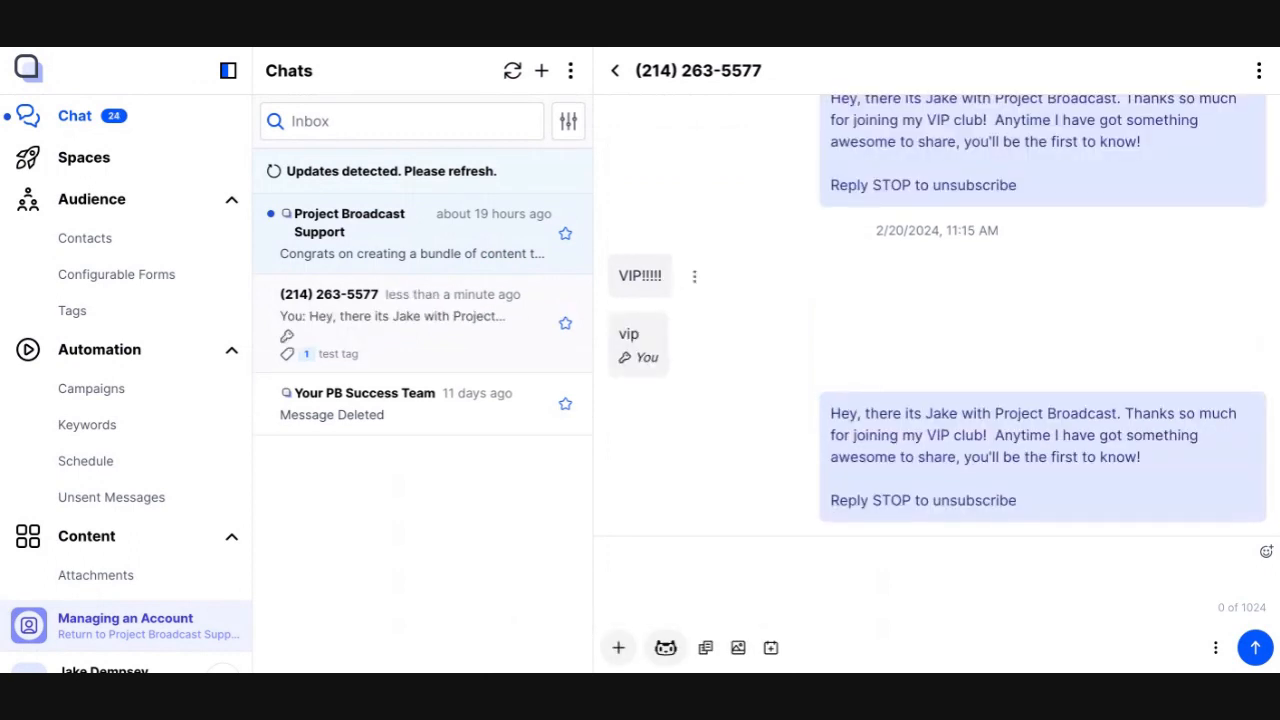
Examine the manually applied vip keyword entry and the auto-reply that follows it in the chat
{"action": "double_click", "coordinate": [629, 335]}
{"action": "double_click", "coordinate": [645, 357]}
{"action": "double_click", "coordinate": [629, 333]}
{"action": "double_click", "coordinate": [647, 357]}
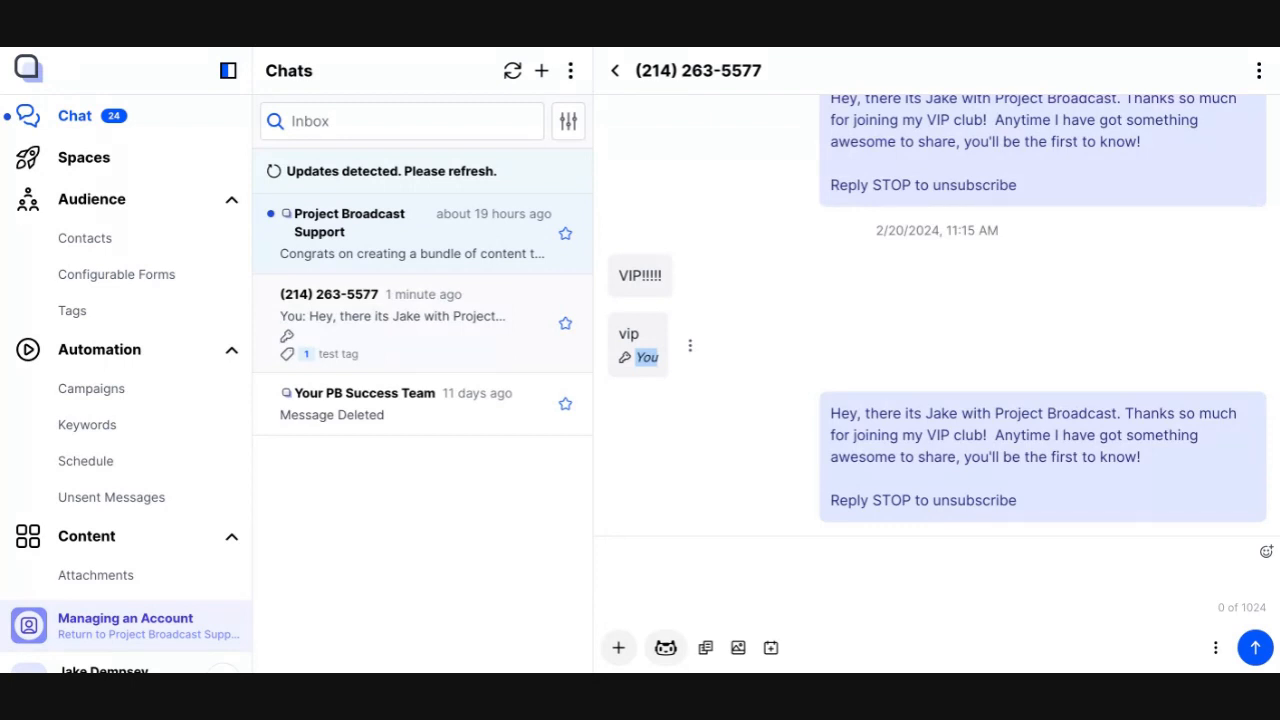
{"action": "left_click", "coordinate": [931, 48]}
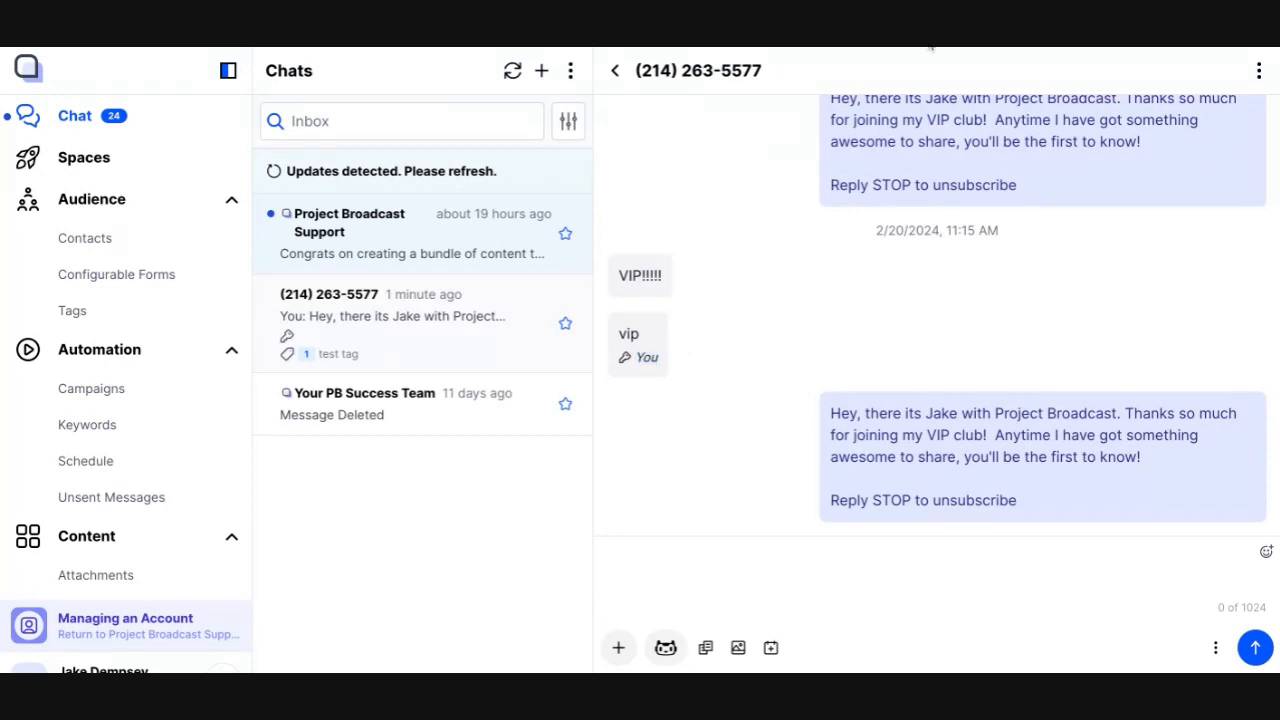